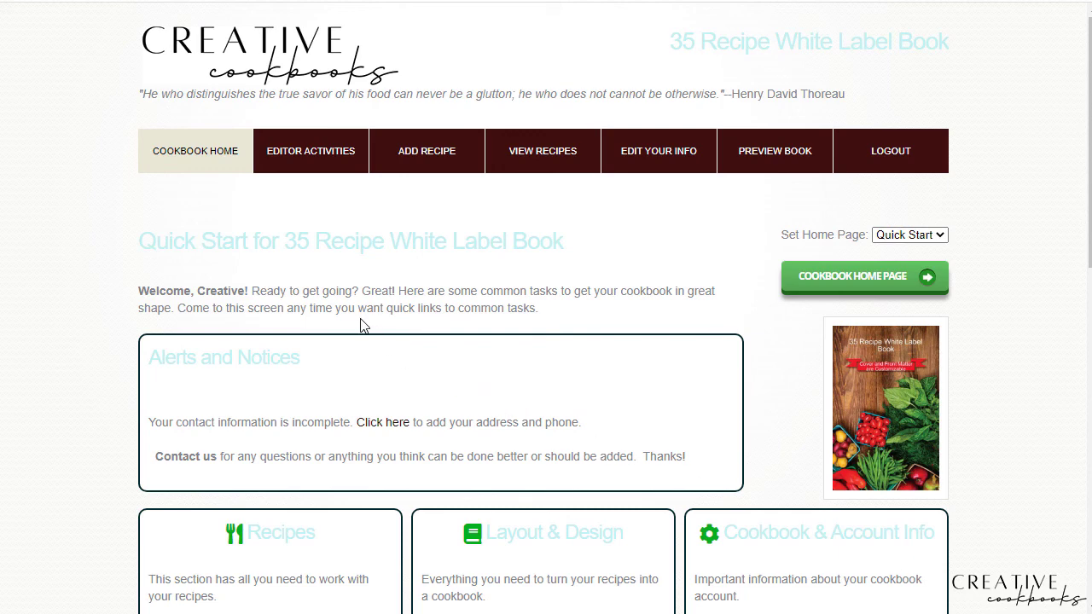
# Open the tool for adding and editing recipe categories from the cookbook's Quick Start page.
pyautogui.click(191, 154)
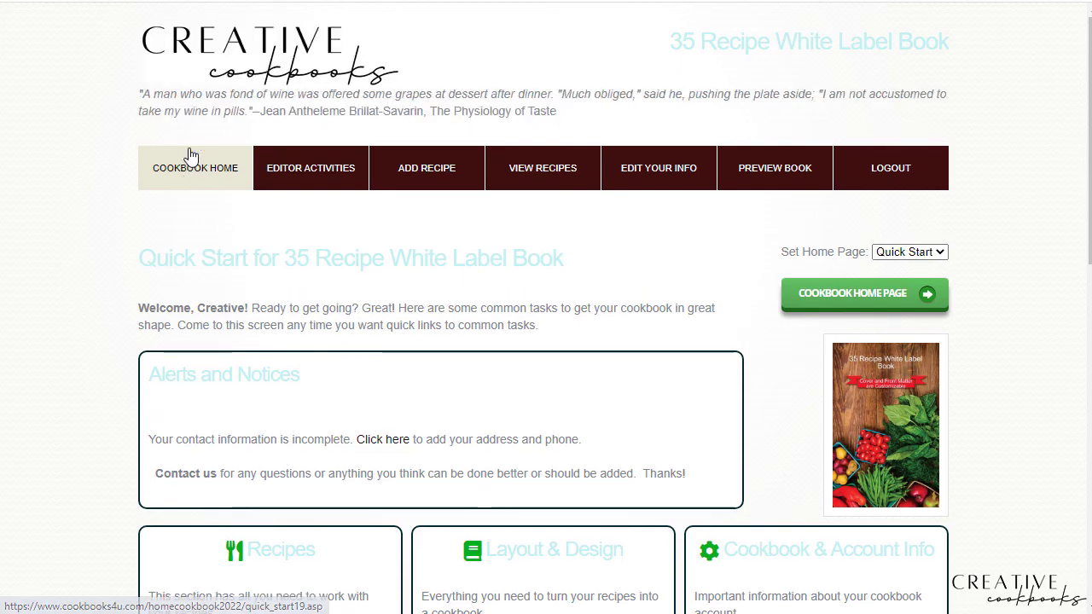
pyautogui.scroll(-1, 208, 246)
pyautogui.scroll(-2, 207, 246)
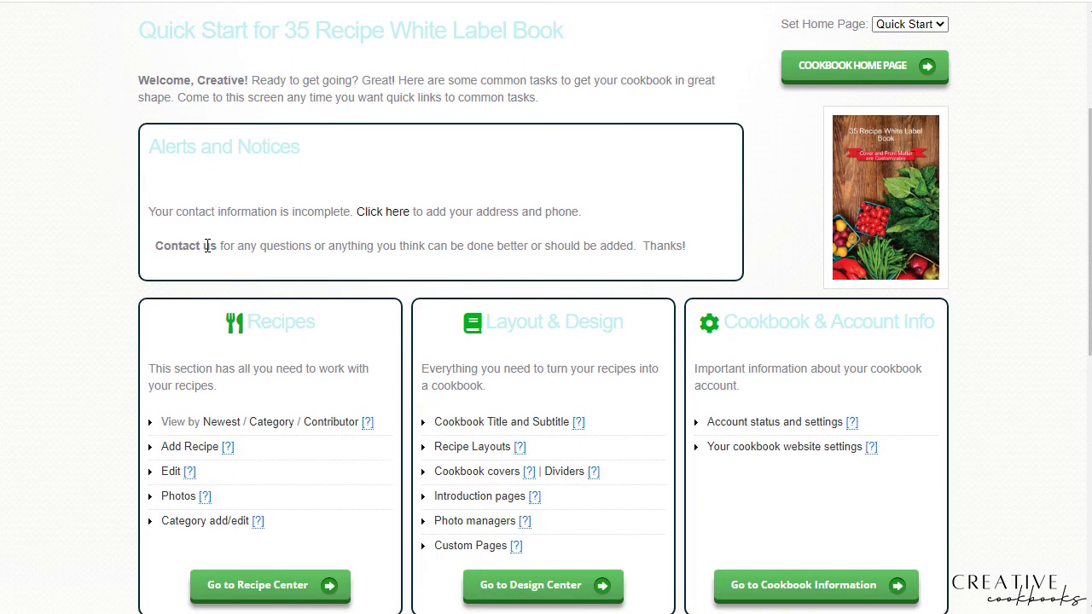
pyautogui.scroll(-2, 208, 246)
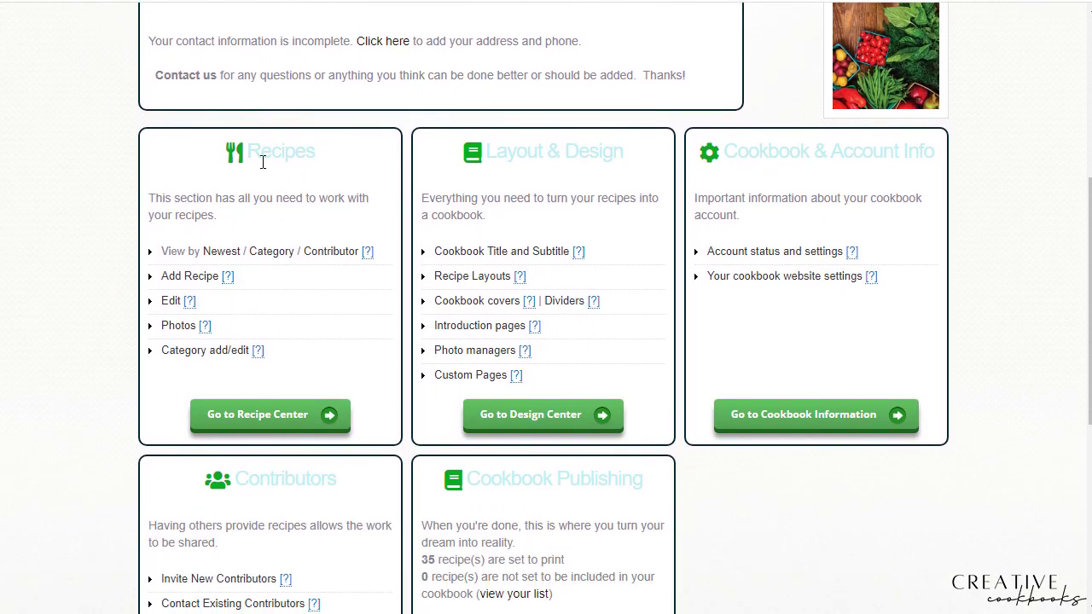
pyautogui.click(217, 358)
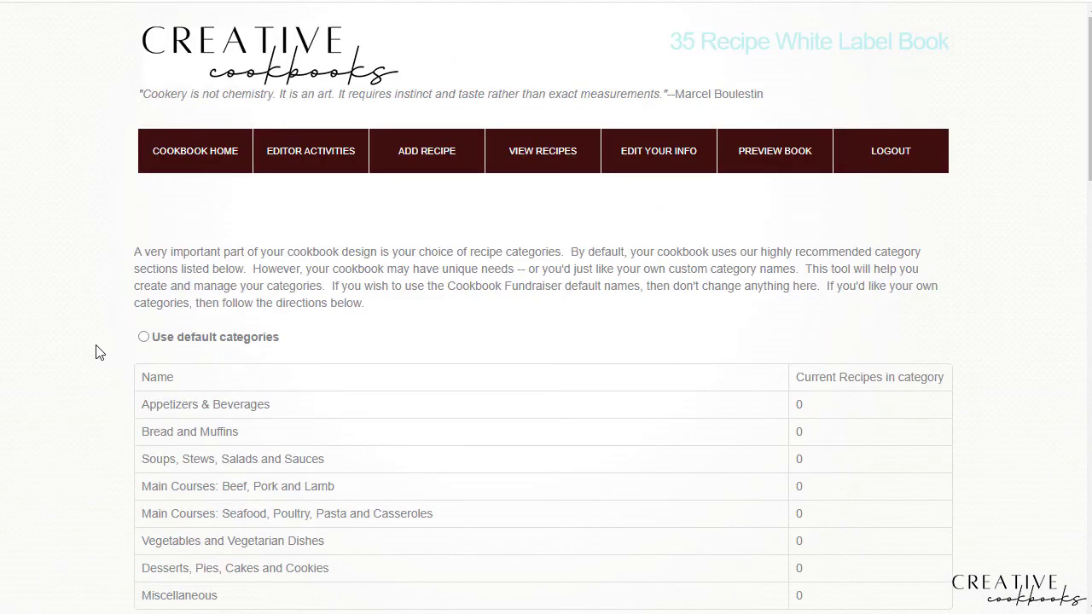
# Add a new custom recipe category named "Turkey Recipes".
pyautogui.scroll(-2, 89, 354)
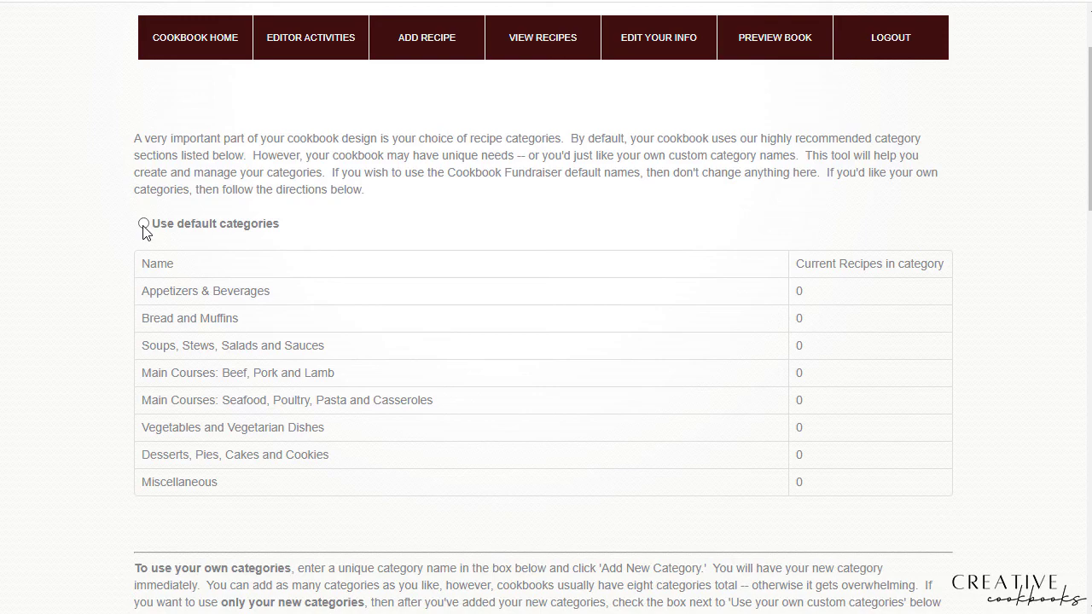
pyautogui.scroll(-3, 144, 232)
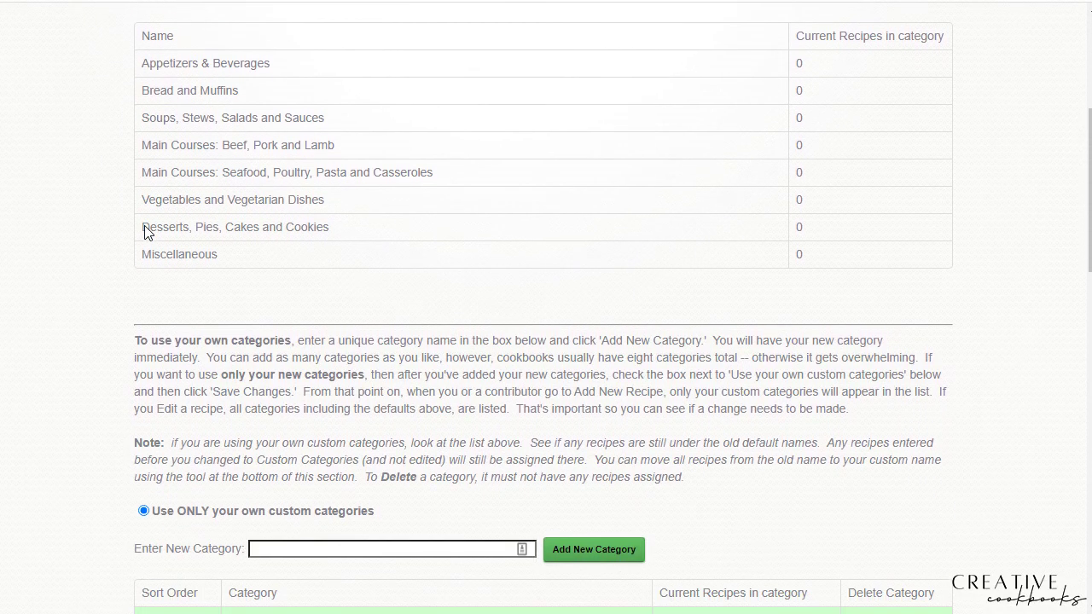
pyautogui.scroll(-3, 145, 231)
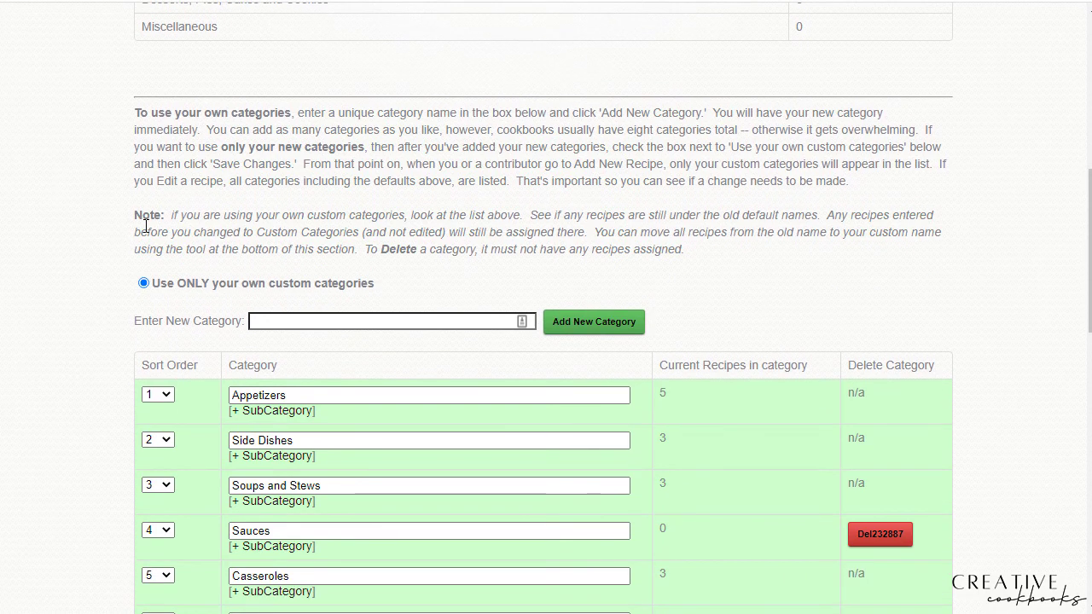
pyautogui.scroll(-3, 146, 226)
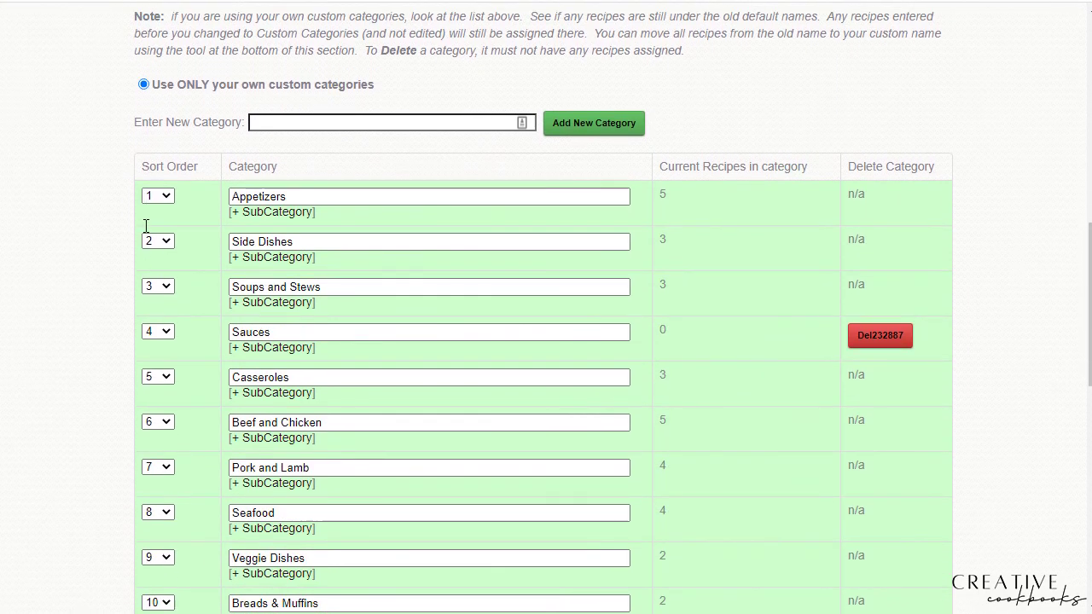
pyautogui.scroll(1, 146, 227)
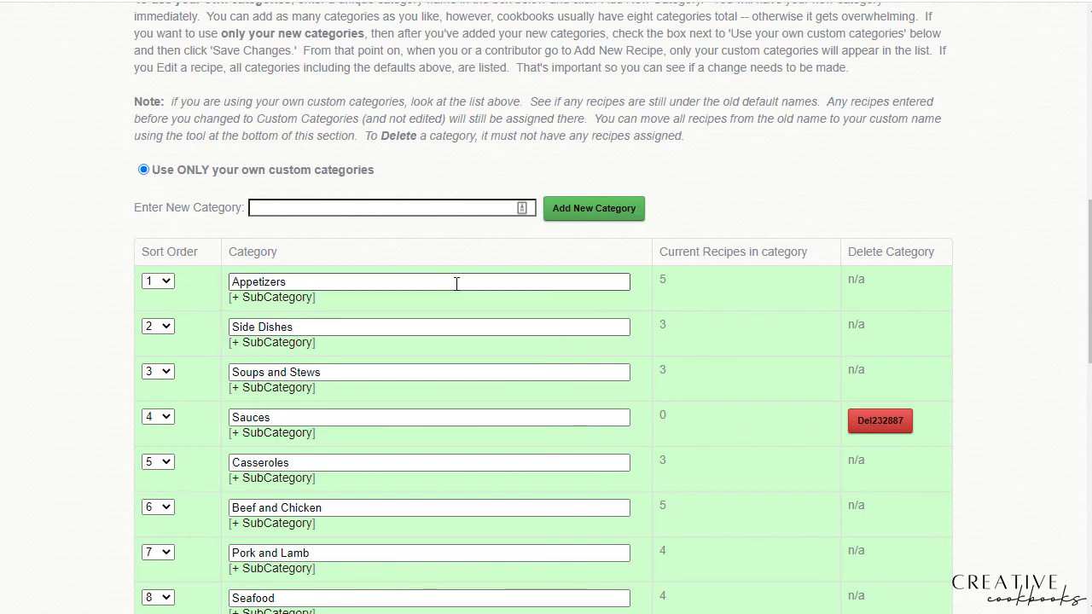
pyautogui.click(274, 207)
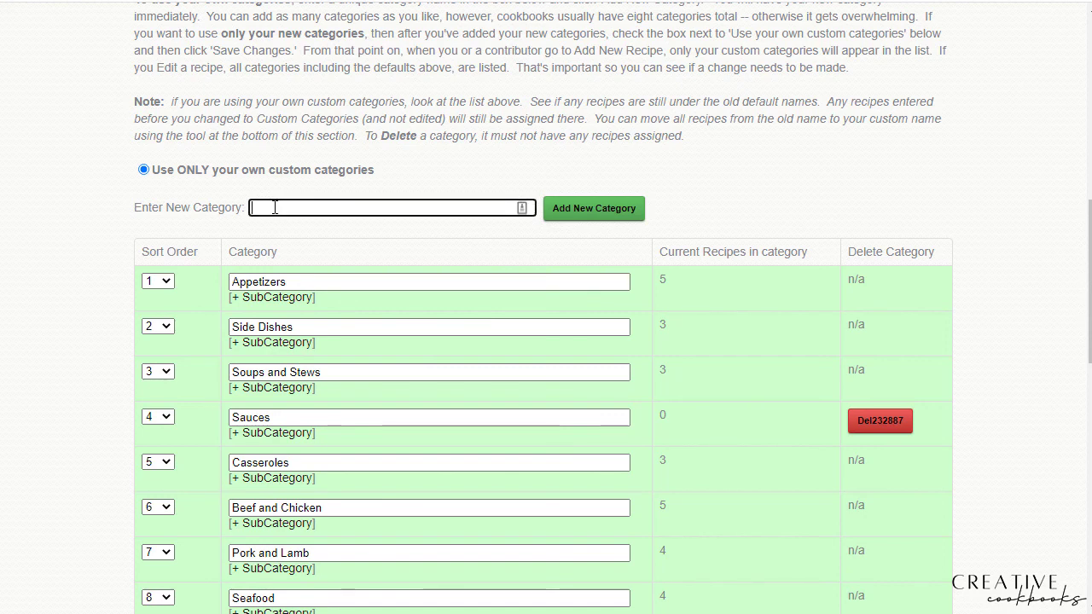
pyautogui.write('Turkey Recipes')
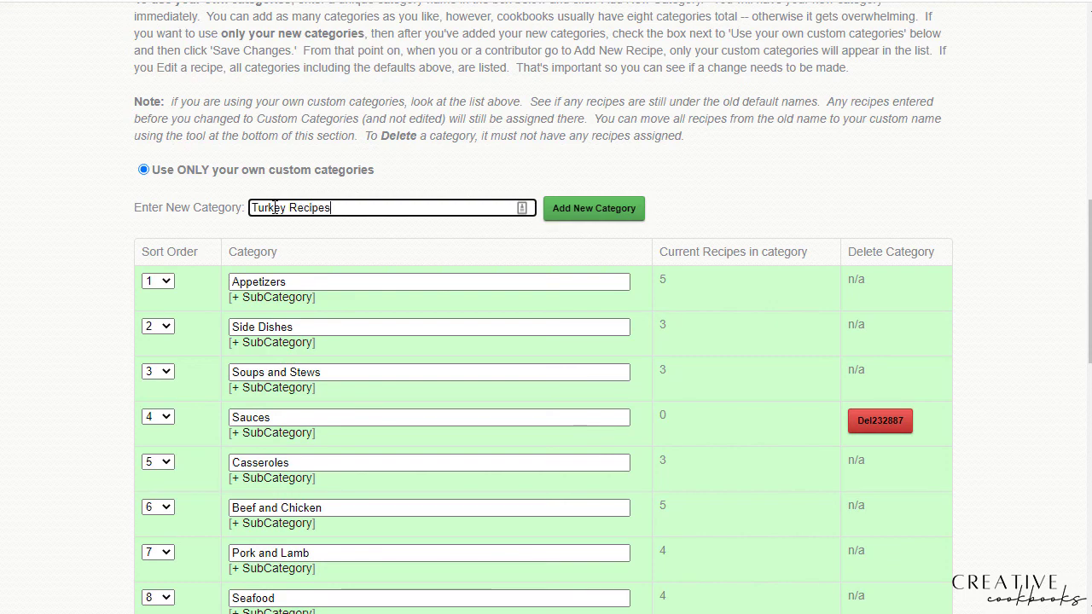
pyautogui.click(563, 213)
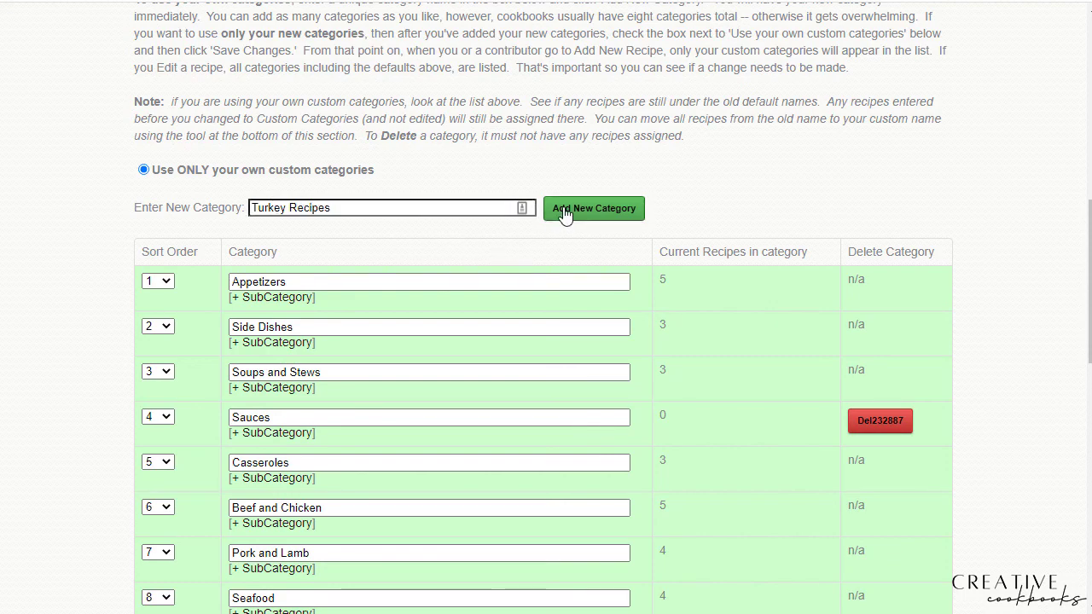
# Set the sort order of the Turkey Recipes category to 8 and save the changes.
pyautogui.scroll(-3, 559, 332)
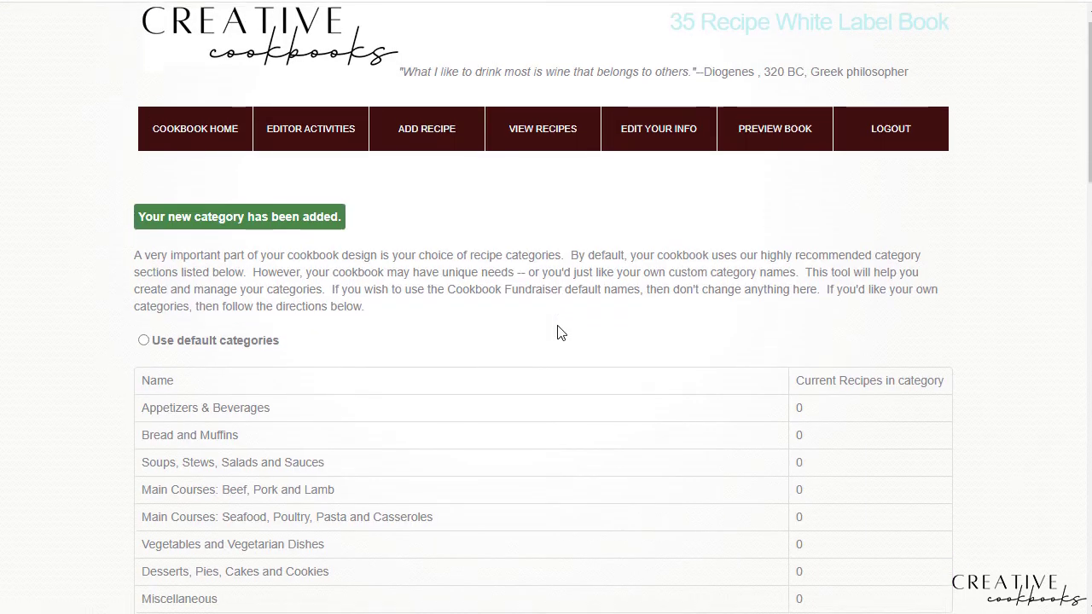
pyautogui.scroll(-10, 555, 332)
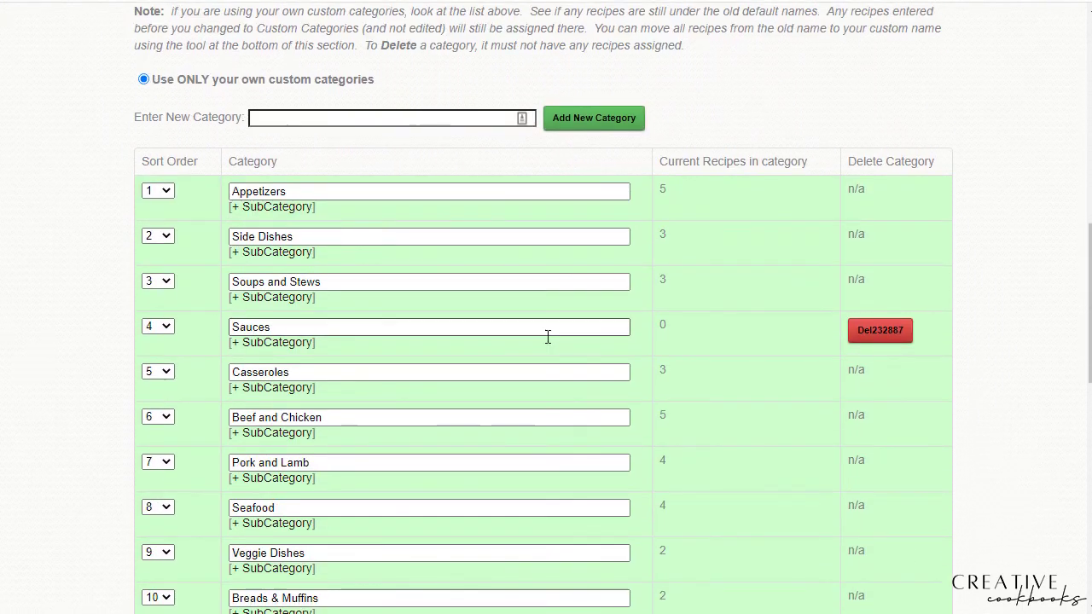
pyautogui.scroll(-1, 546, 345)
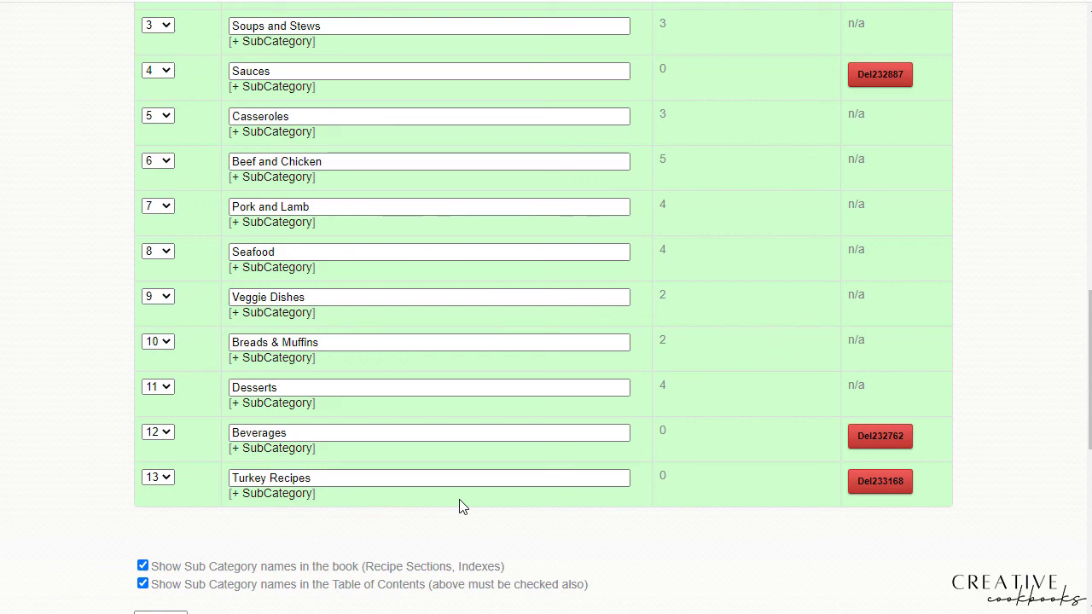
pyautogui.scroll(2, 450, 487)
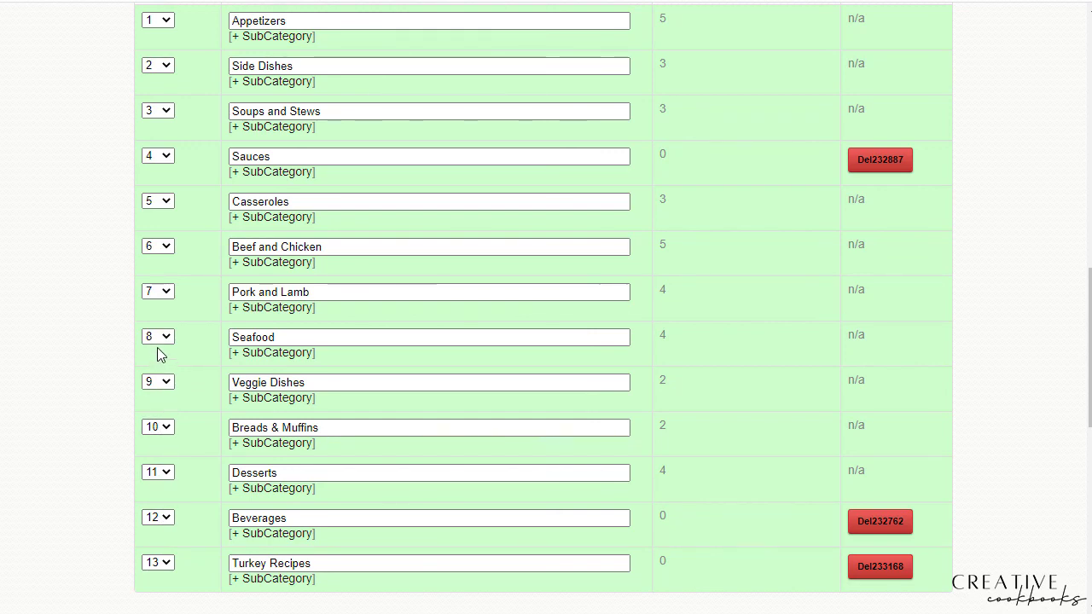
pyautogui.click(166, 563)
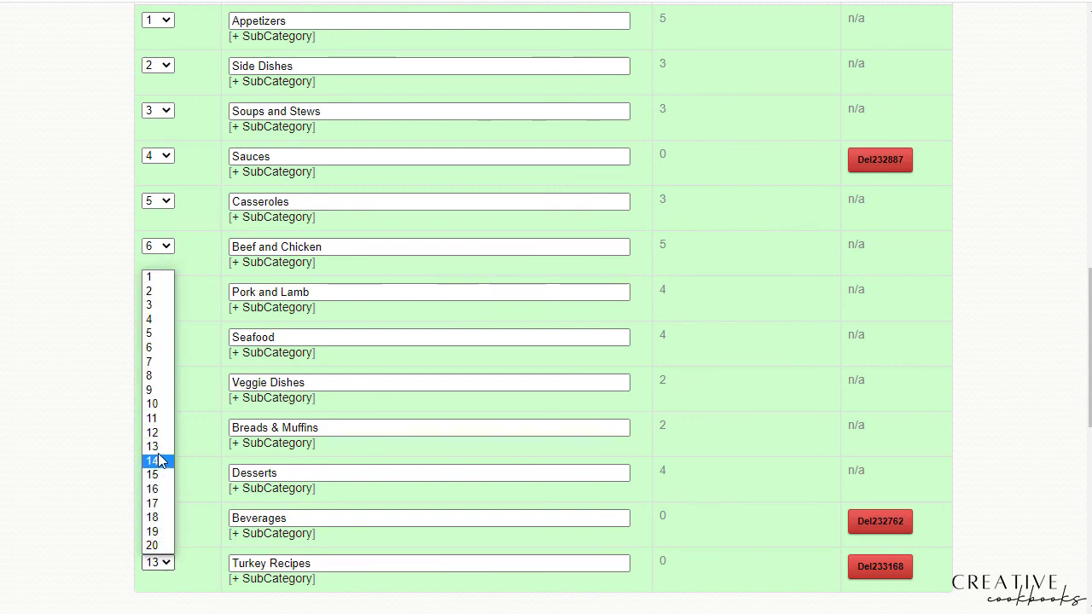
pyautogui.click(156, 376)
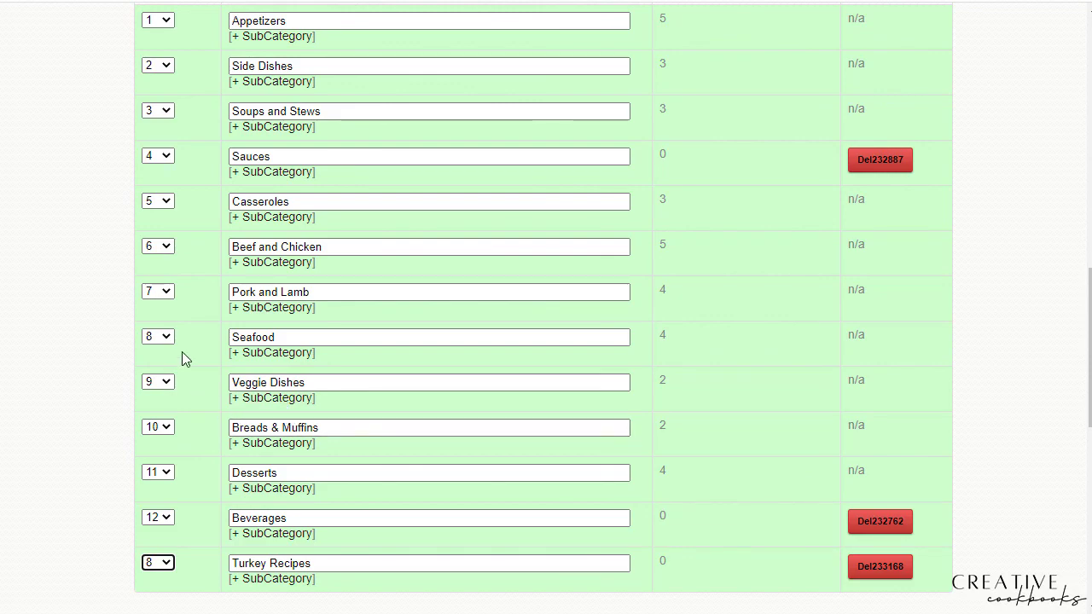
pyautogui.scroll(-3, 674, 476)
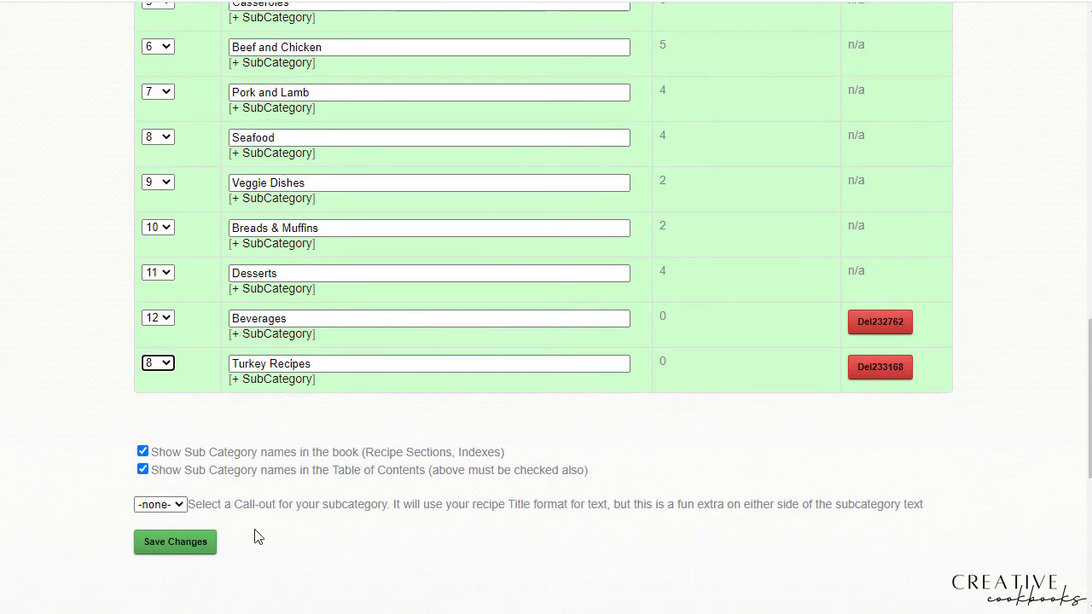
pyautogui.click(193, 546)
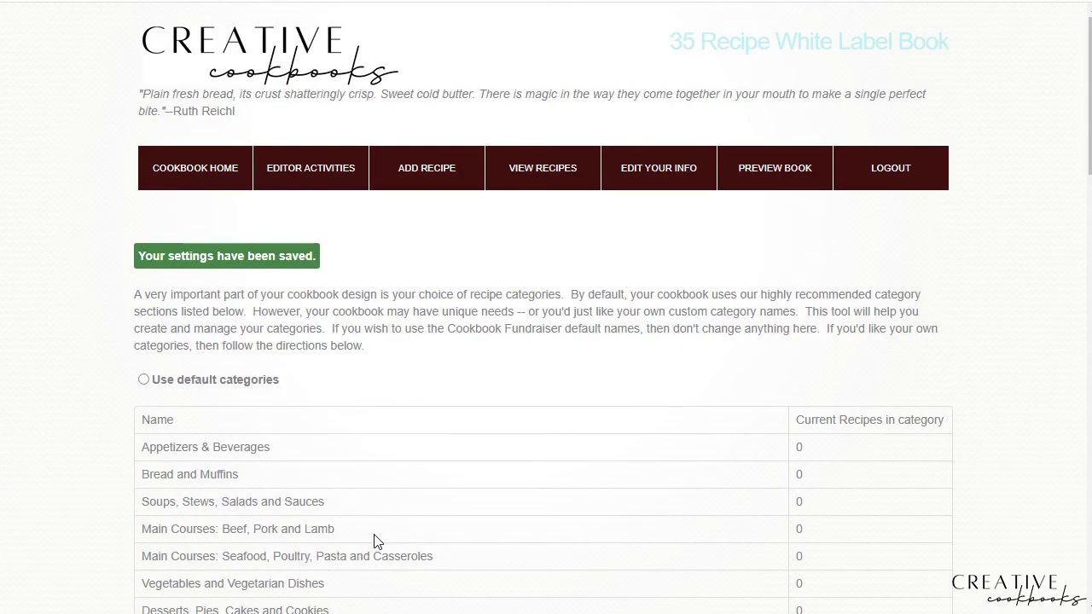
# Delete the Turkey Recipes category from the custom category list and accept the deletion.
pyautogui.scroll(-3, 376, 541)
pyautogui.scroll(-8, 359, 520)
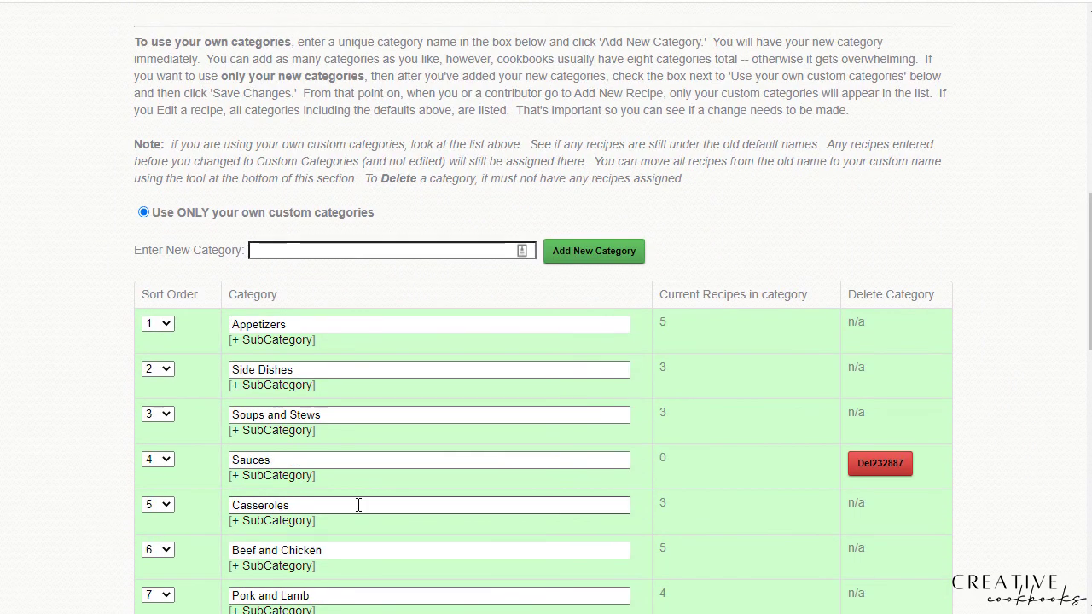
pyautogui.scroll(-2, 358, 504)
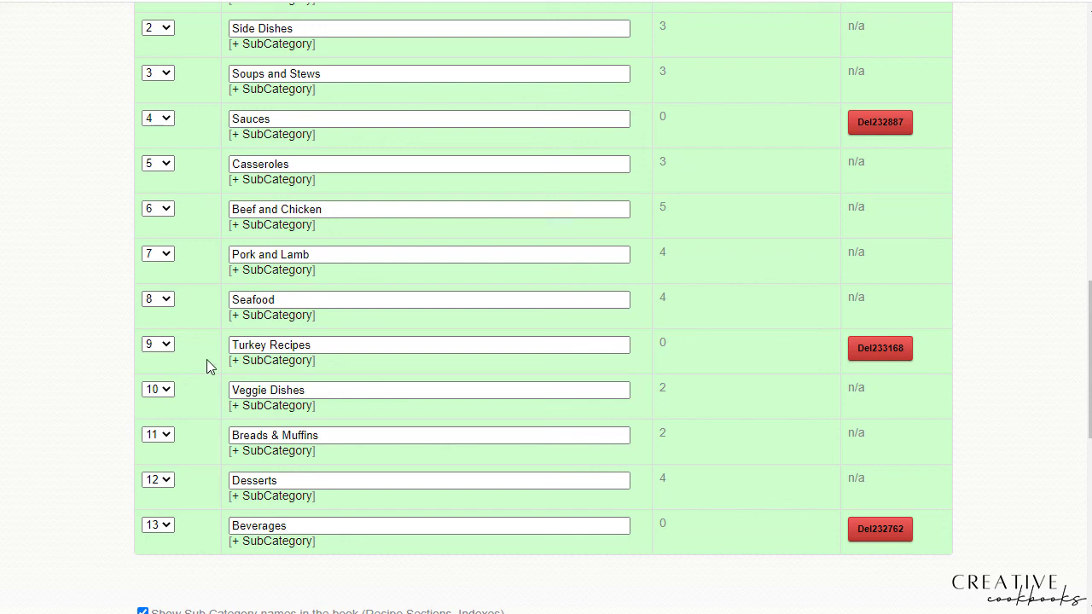
pyautogui.click(881, 348)
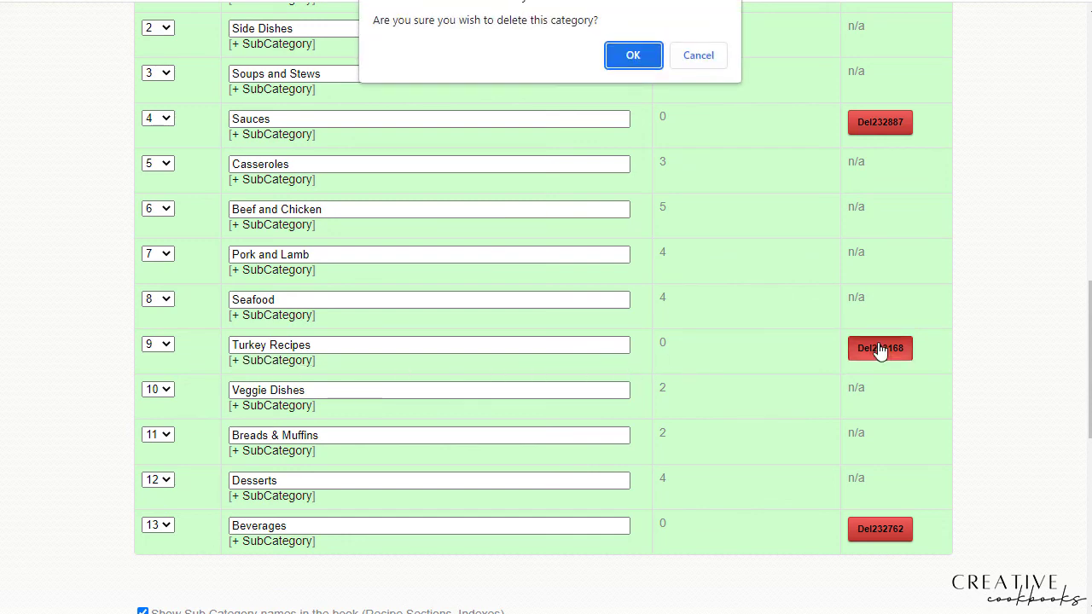
pyautogui.click(625, 63)
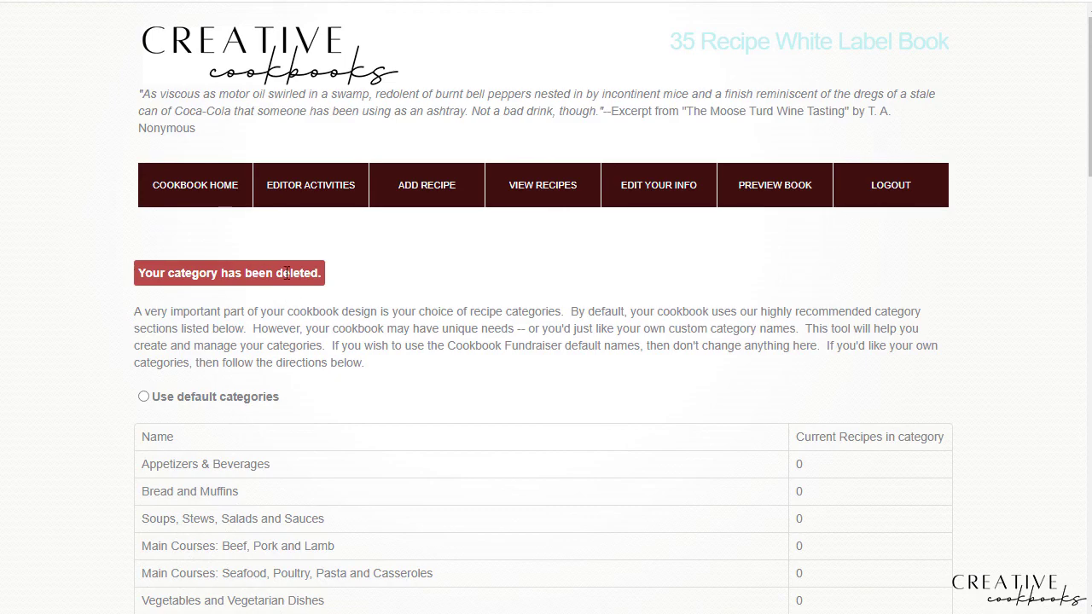
# Add a subcategory named "Lobster" under the Seafood category.
pyautogui.scroll(-8, 288, 273)
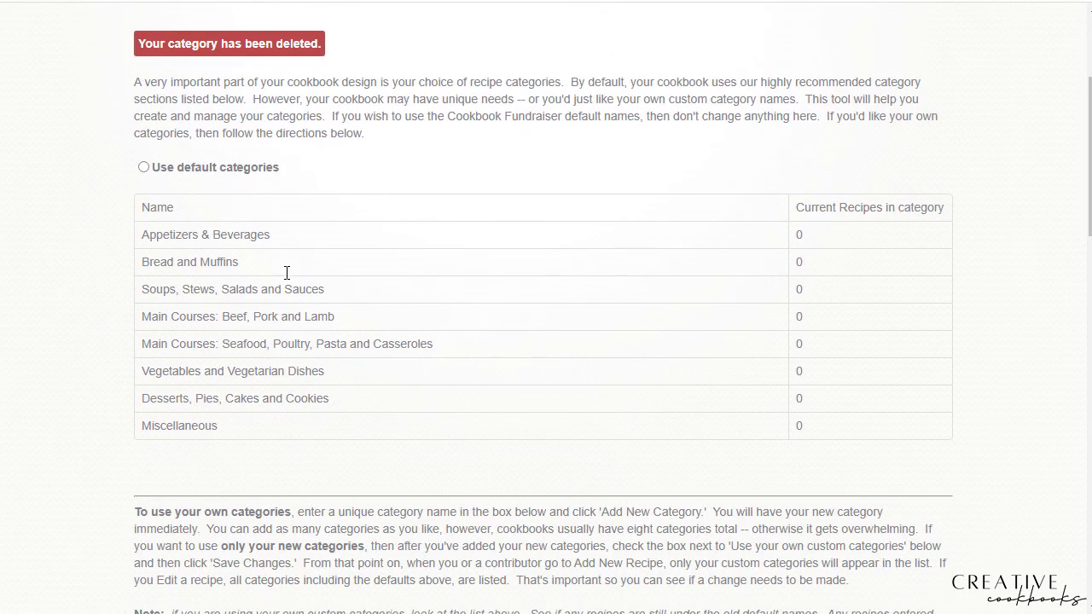
pyautogui.scroll(-3, 287, 273)
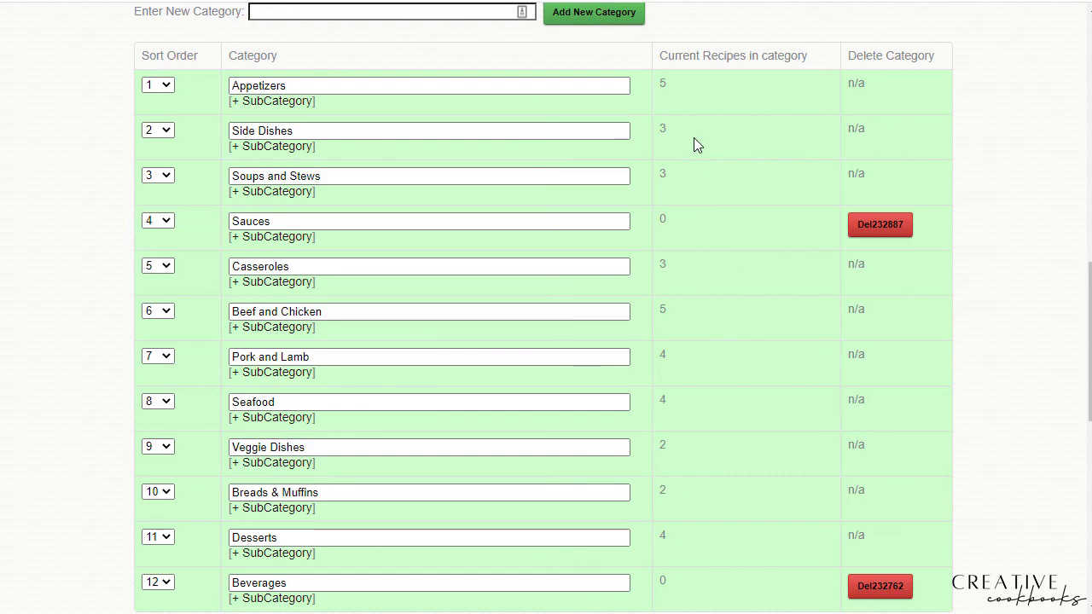
pyautogui.scroll(-3, 694, 138)
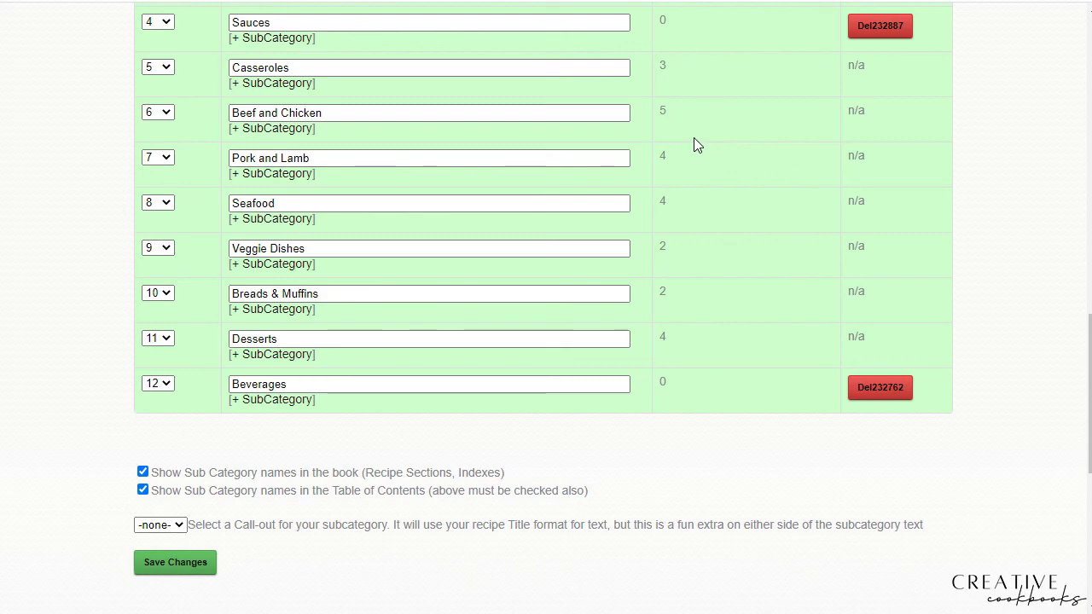
pyautogui.click(294, 220)
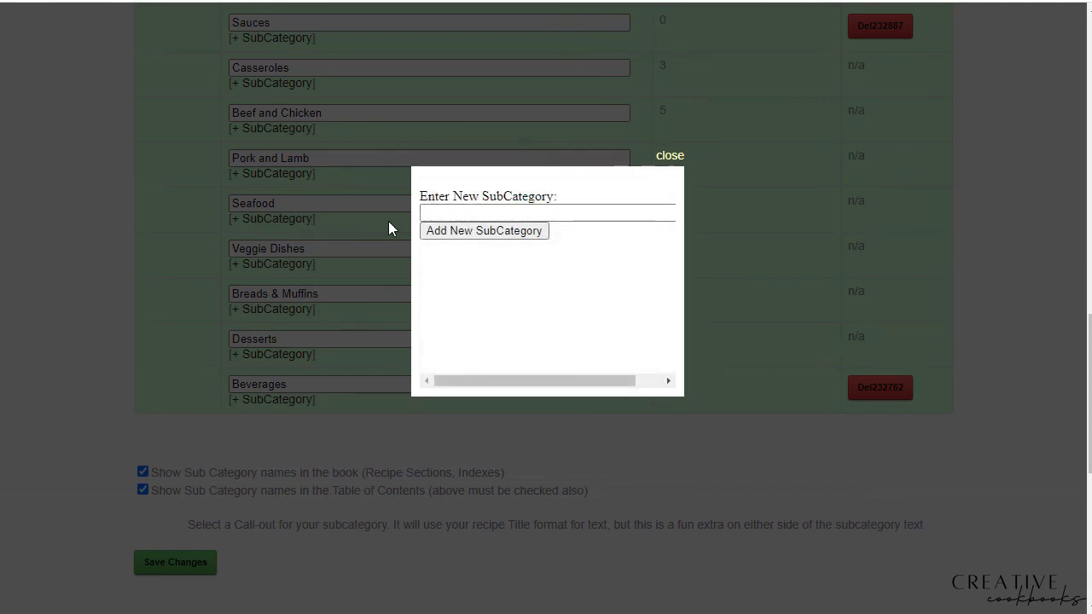
pyautogui.click(434, 216)
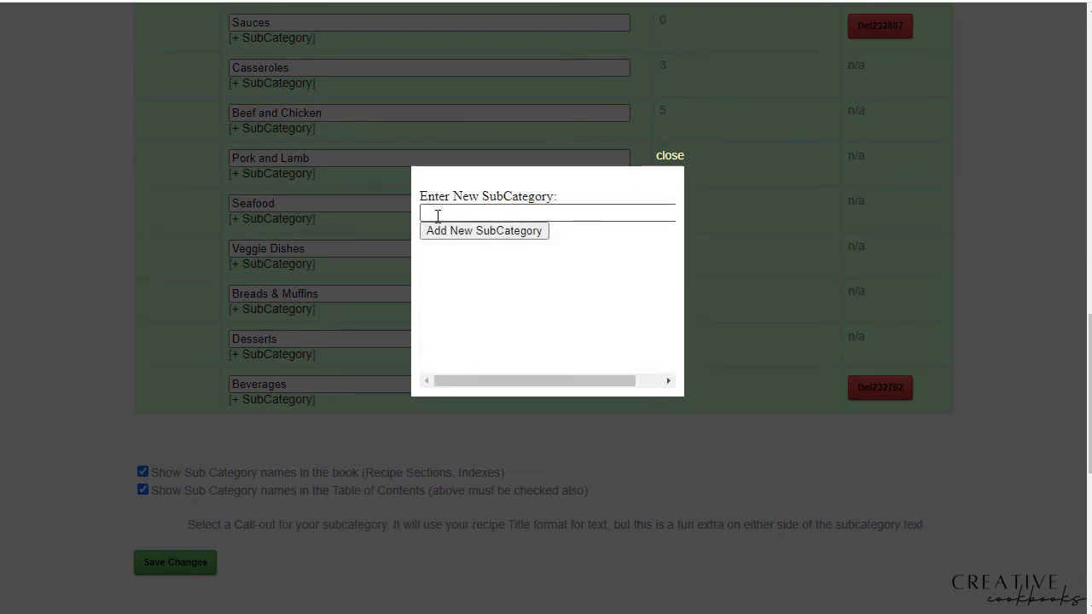
pyautogui.click(439, 211)
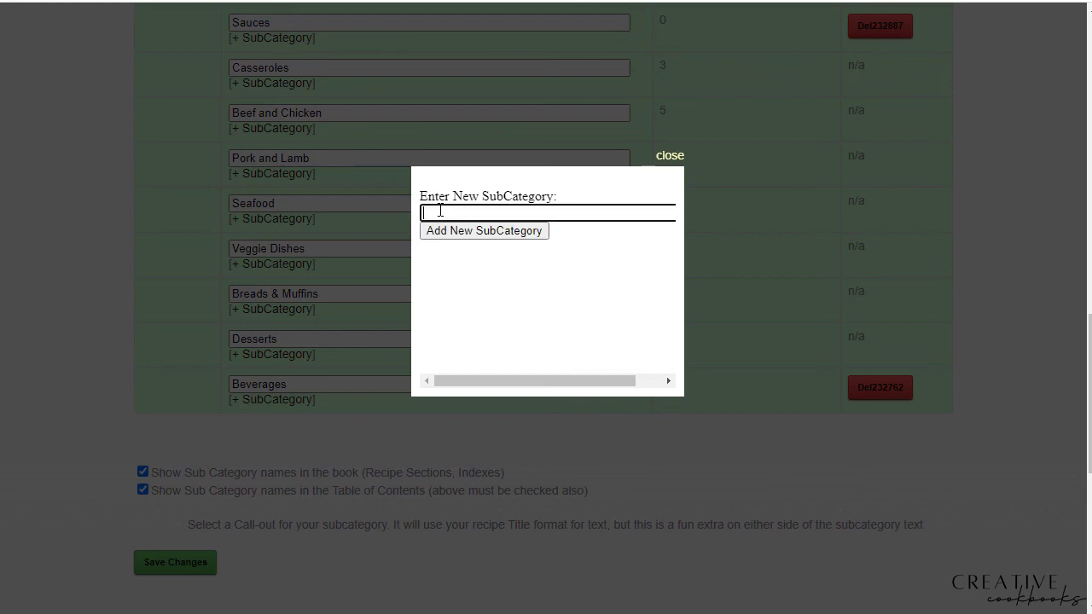
pyautogui.write('Lobster')
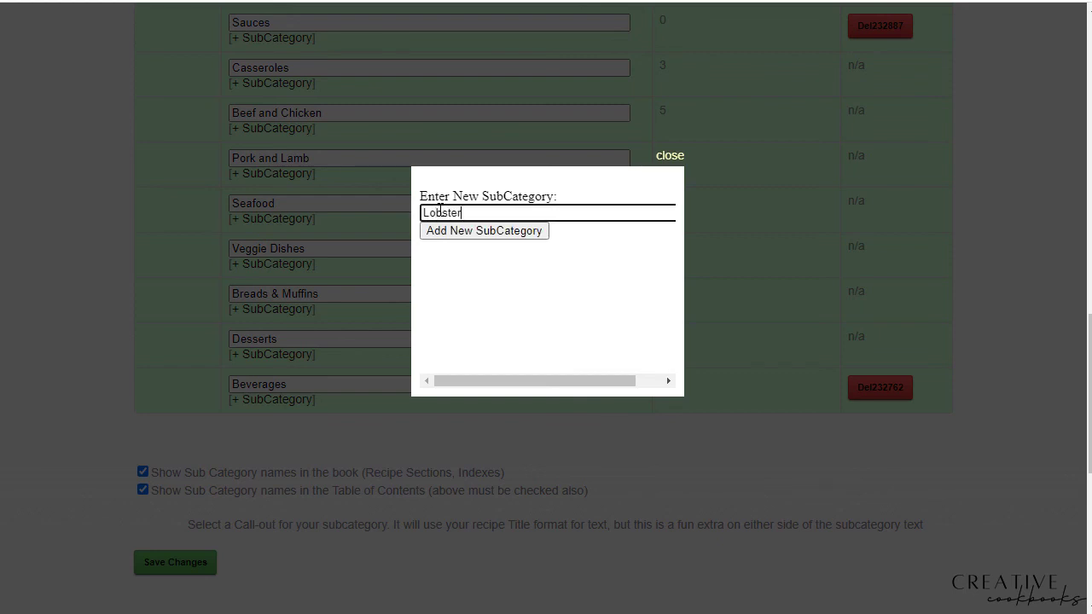
pyautogui.click(478, 237)
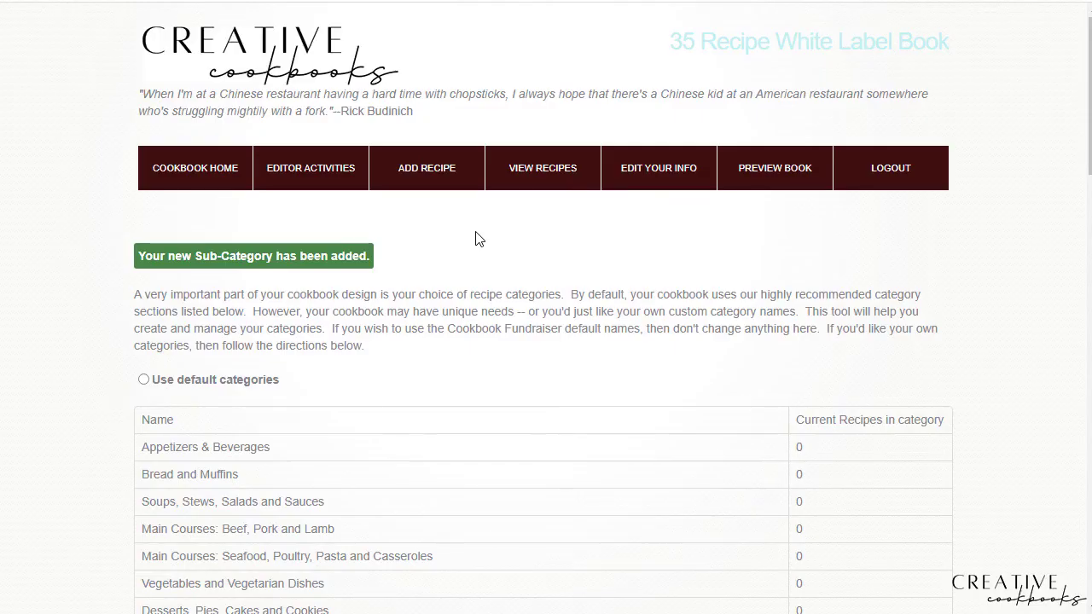
pyautogui.scroll(-10, 461, 281)
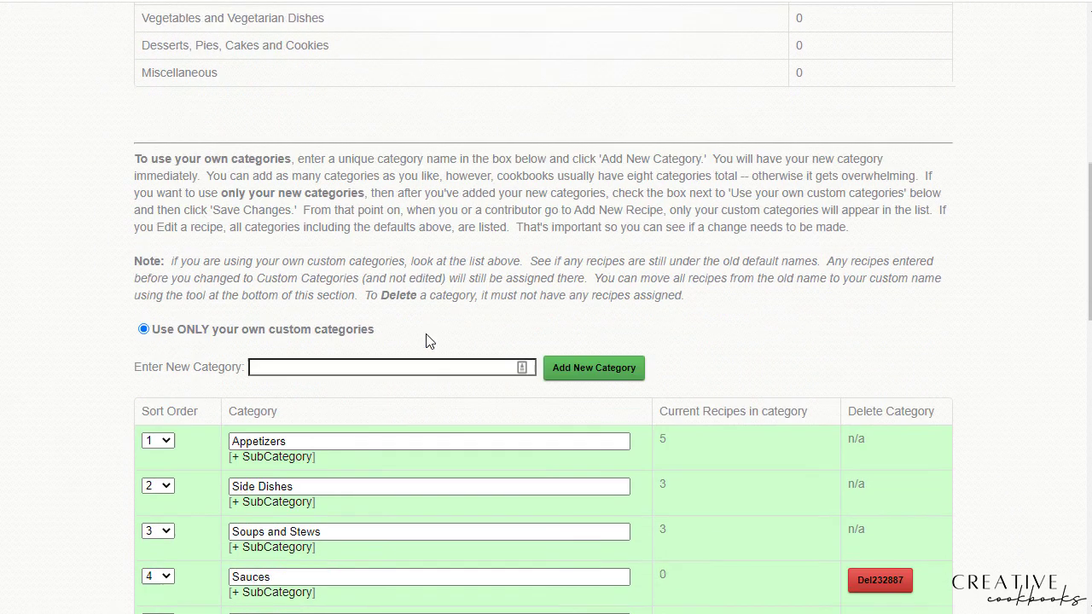
pyautogui.scroll(-3, 425, 338)
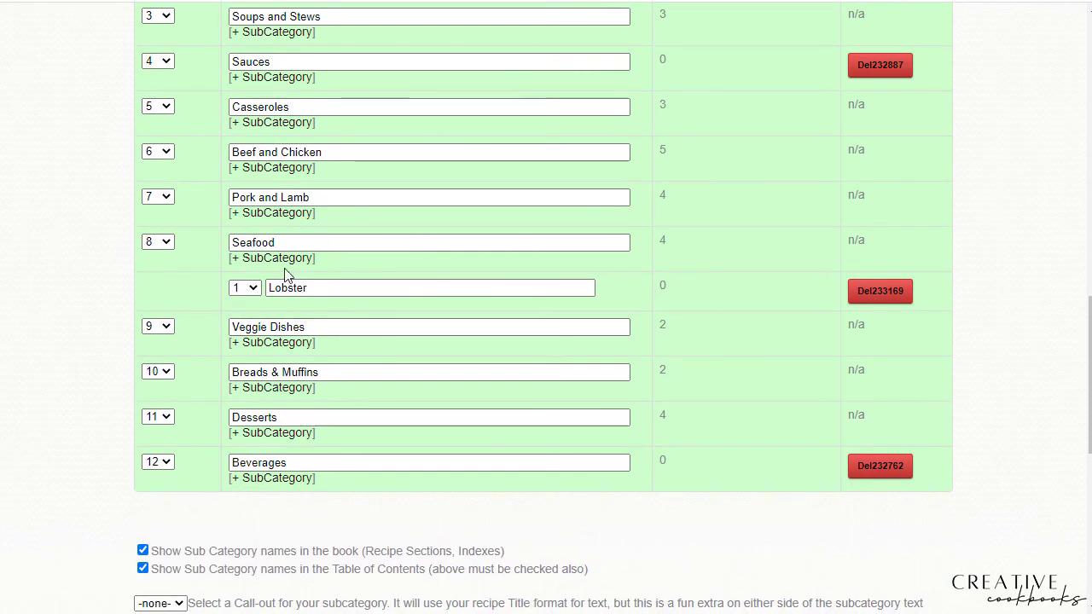
pyautogui.click(299, 289)
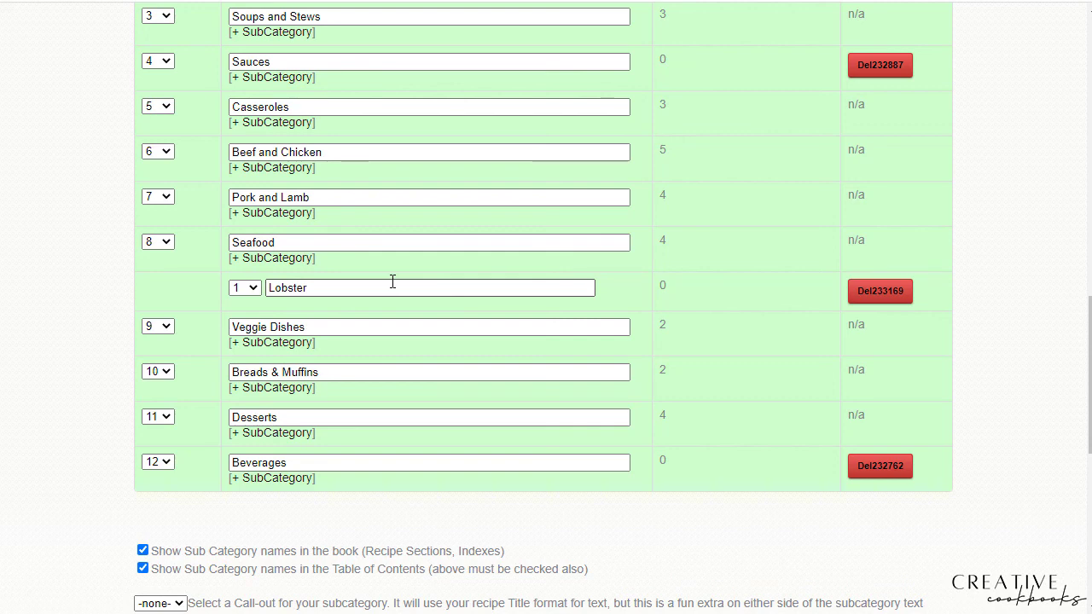
# Delete the Lobster subcategory under Seafood, accept the deletion, and review the custom category list.
pyautogui.click(868, 291)
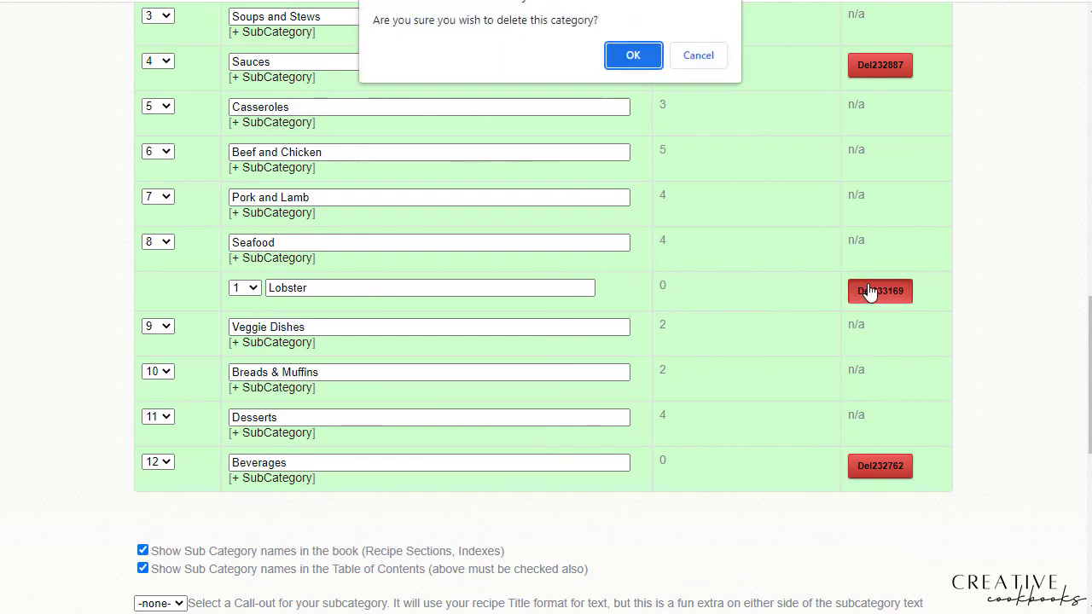
pyautogui.click(631, 56)
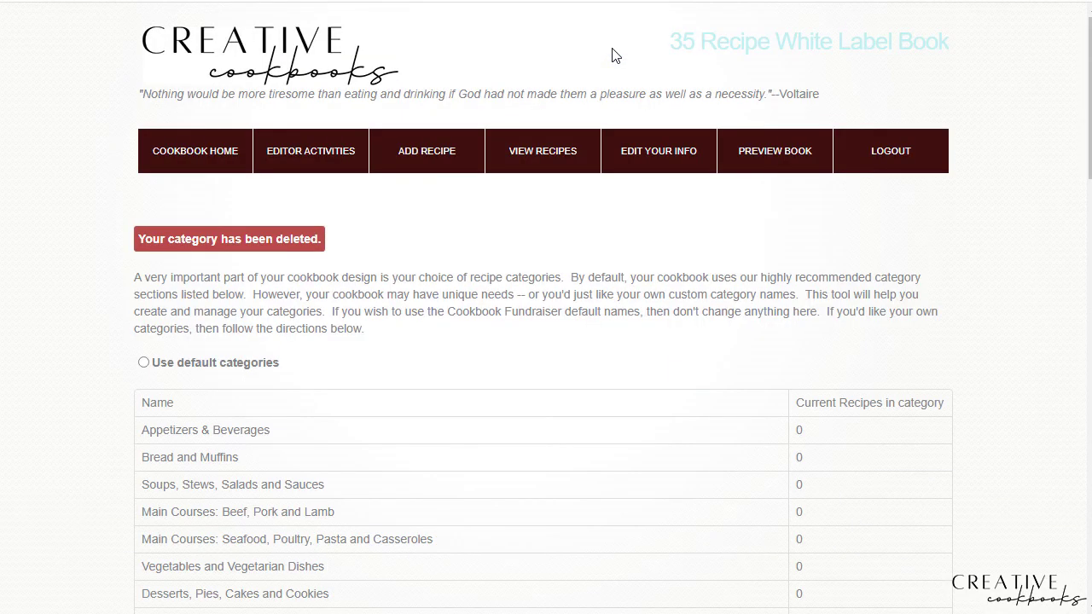
pyautogui.scroll(-6, 577, 312)
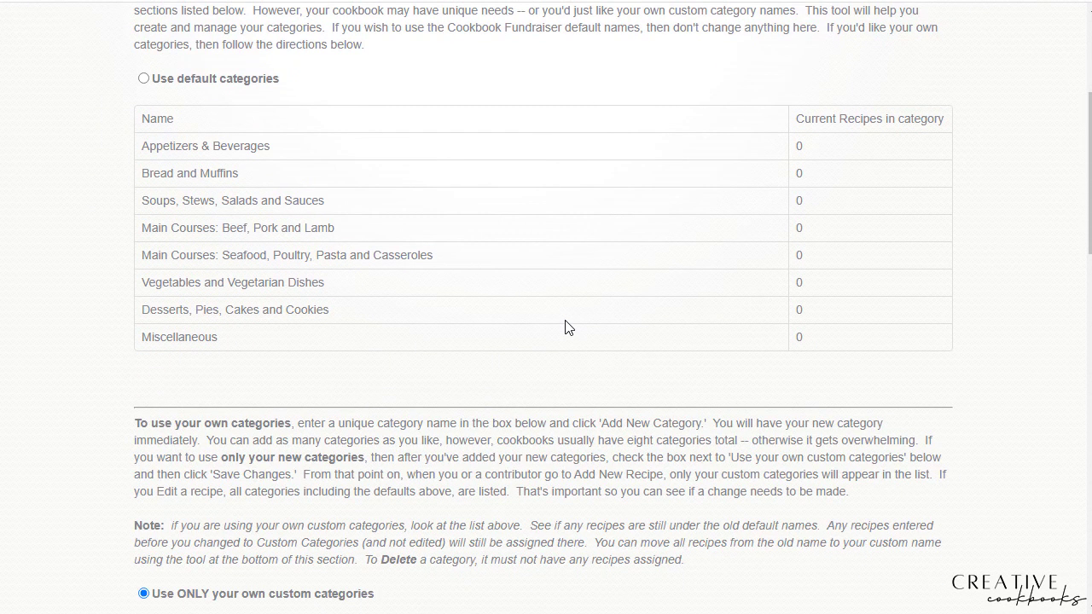
pyautogui.scroll(-5, 555, 322)
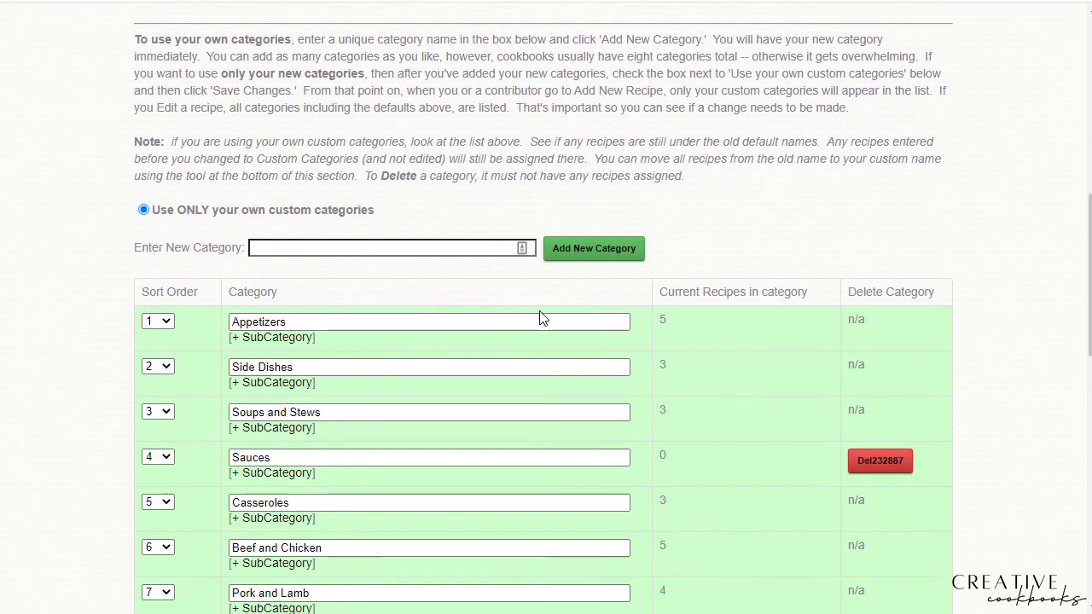
pyautogui.scroll(-2, 539, 312)
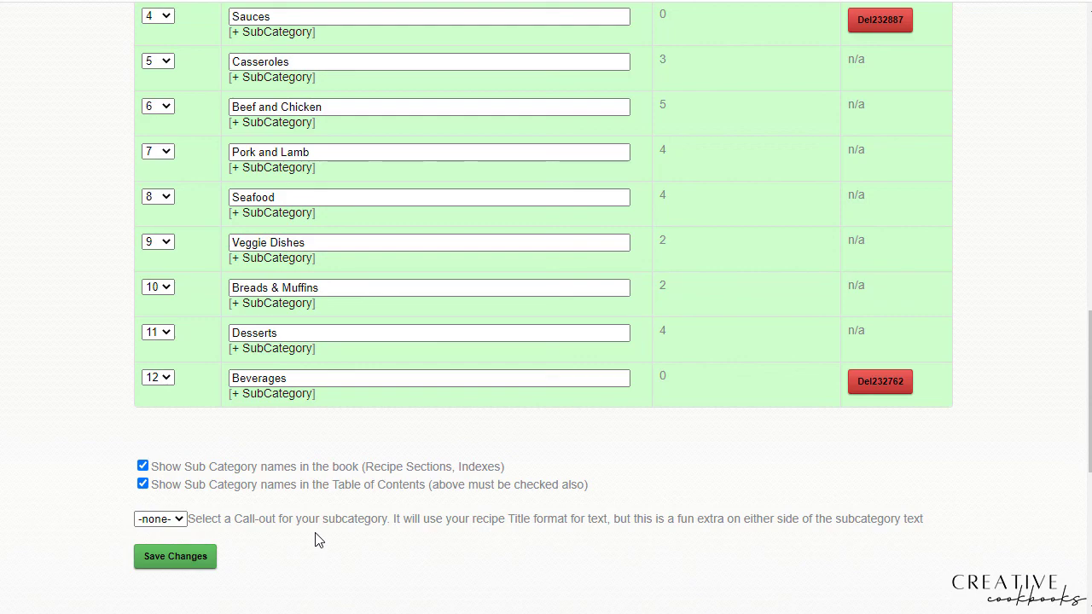
# Go back to the cookbook home page and open the Dividers options under Layout & Design.
pyautogui.moveTo(1090, 392); pyautogui.dragTo(1063, 76)
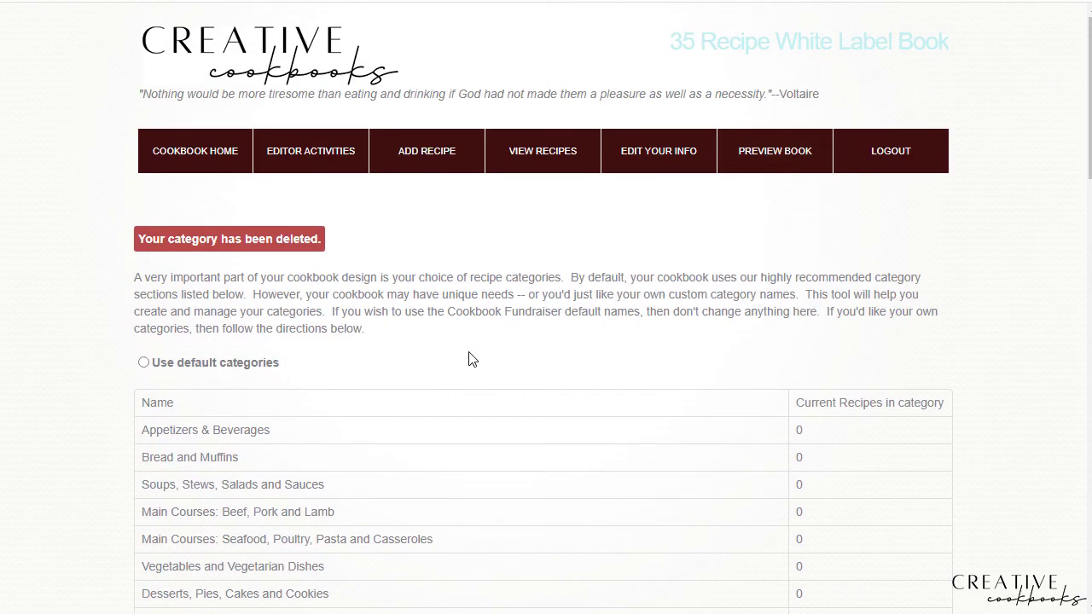
pyautogui.click(174, 165)
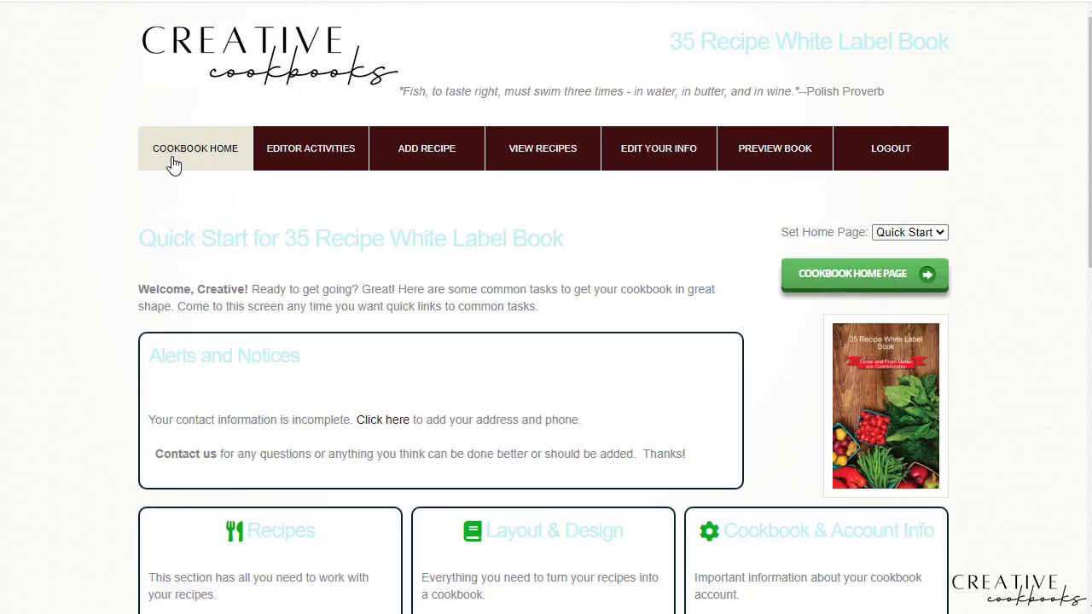
pyautogui.scroll(-3, 176, 256)
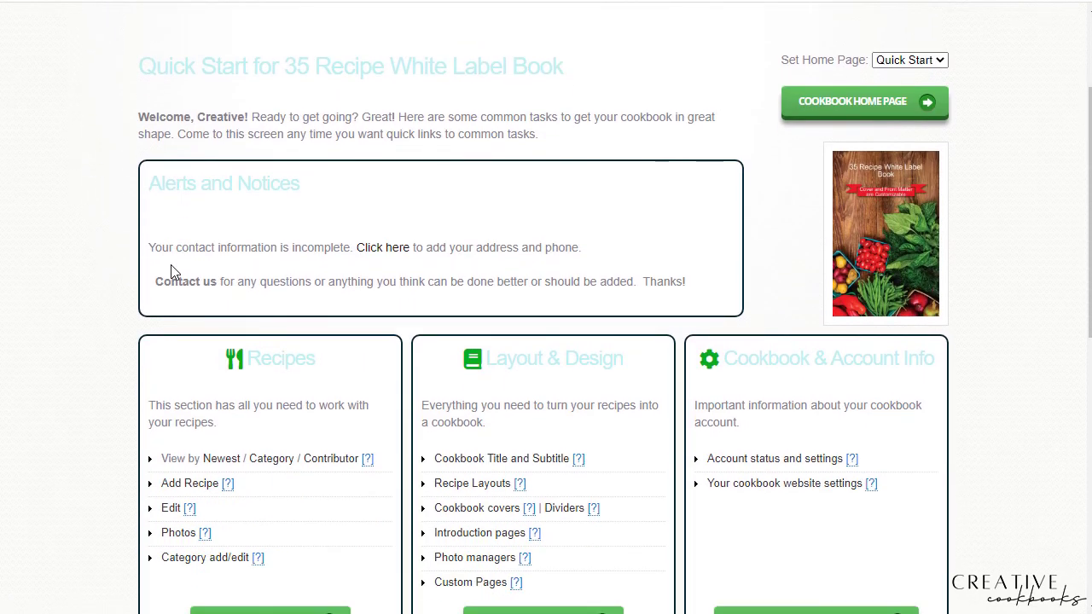
pyautogui.scroll(-1, 156, 256)
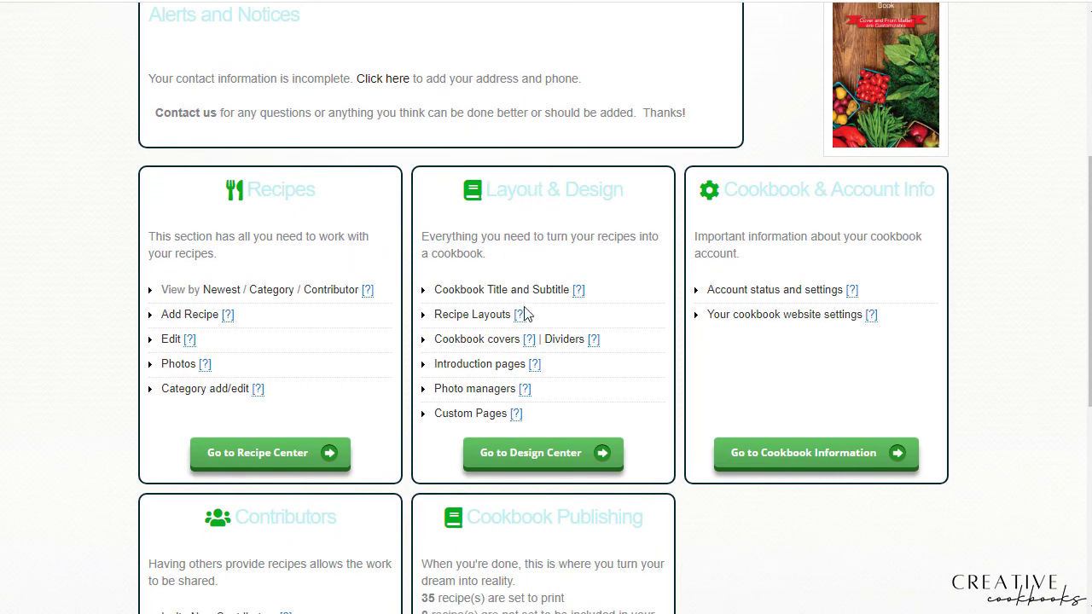
pyautogui.moveTo(528, 345)
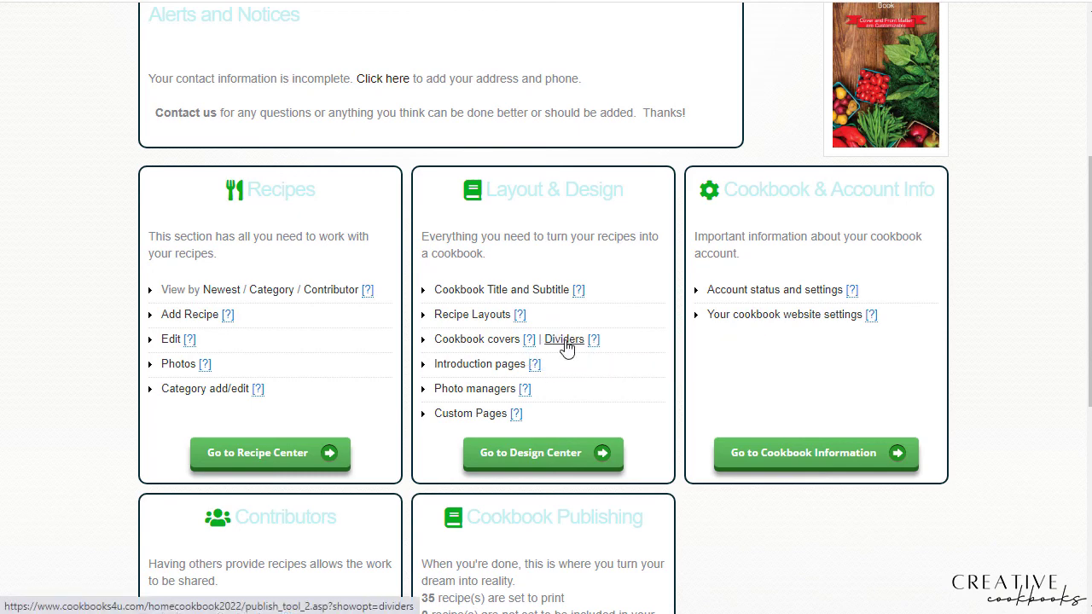
pyautogui.click(564, 340)
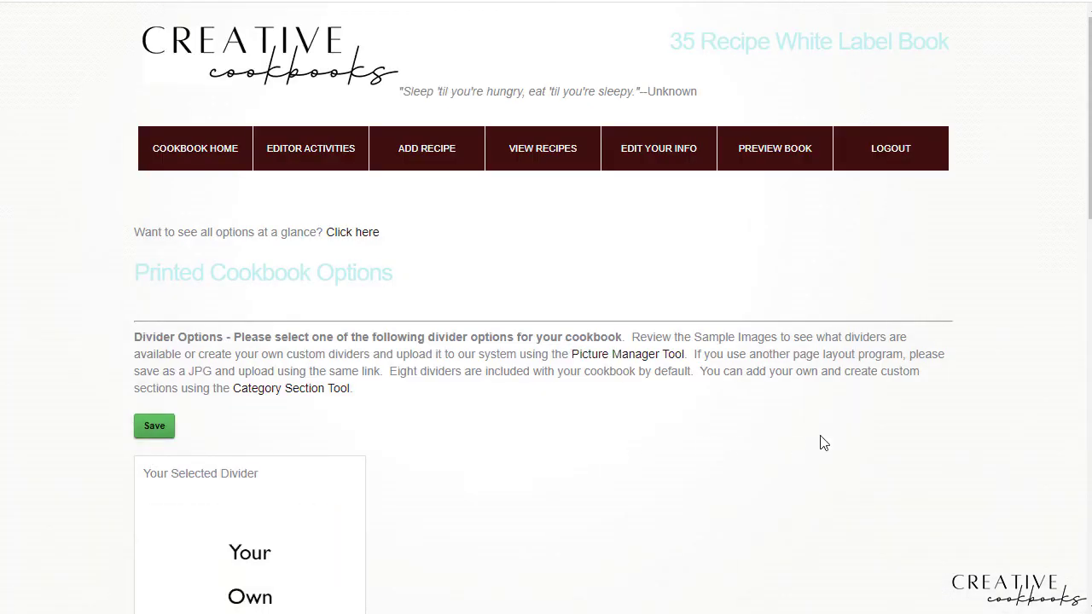
# Look through the color divider designs available for the cookbook, then collapse that section.
pyautogui.scroll(-2, 1024, 405)
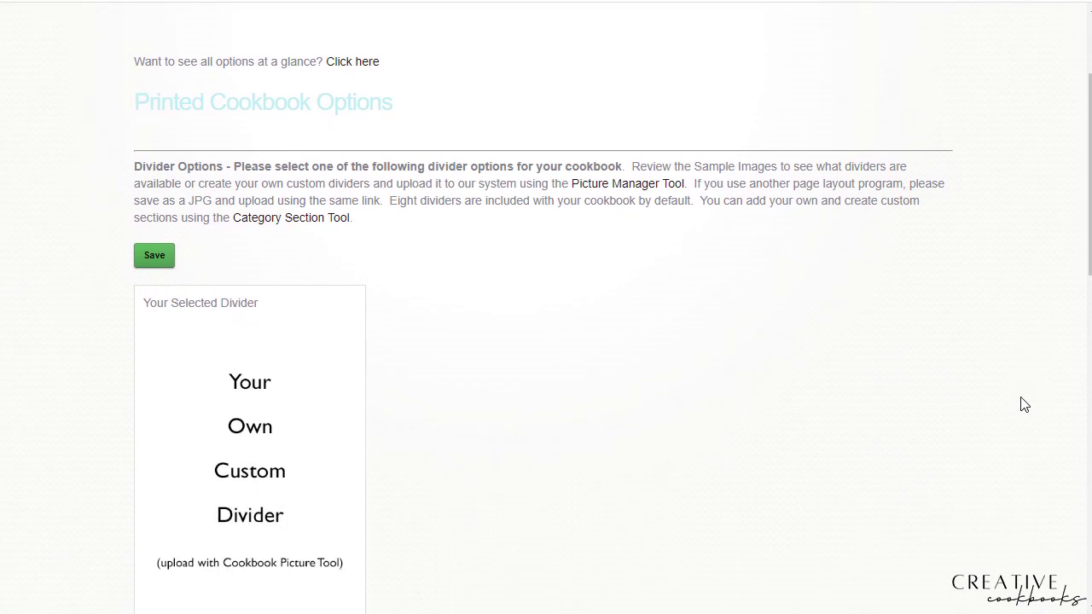
pyautogui.scroll(-2, 1024, 405)
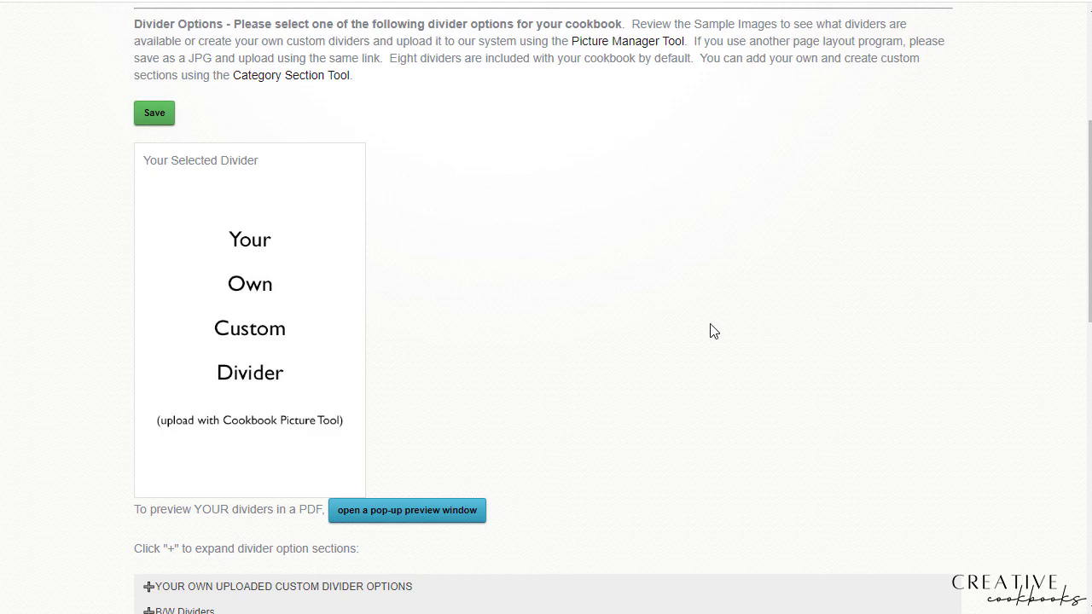
pyautogui.scroll(-2, 605, 290)
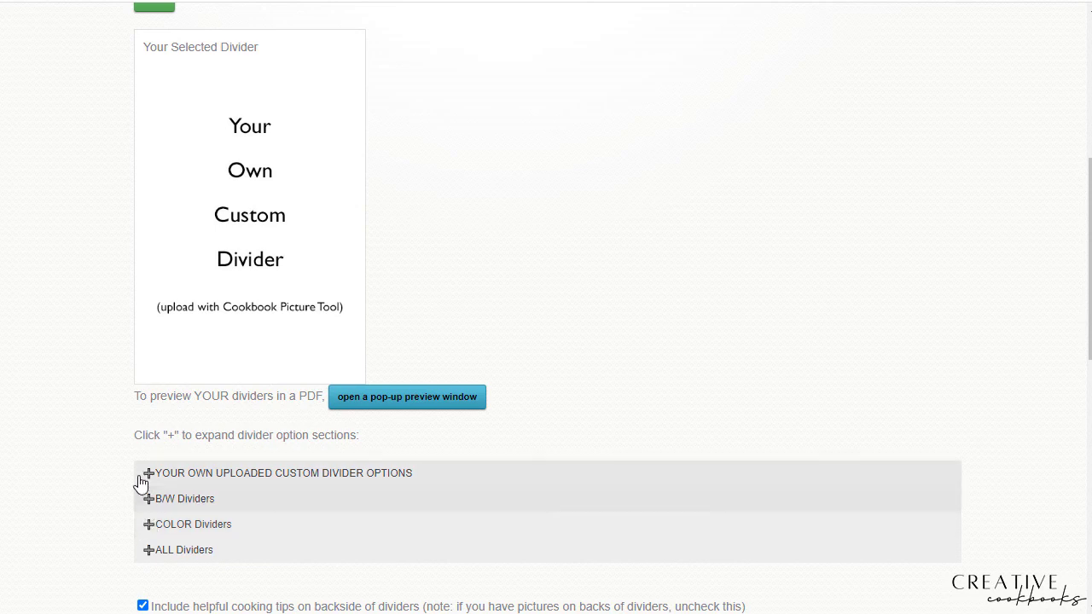
pyautogui.click(149, 530)
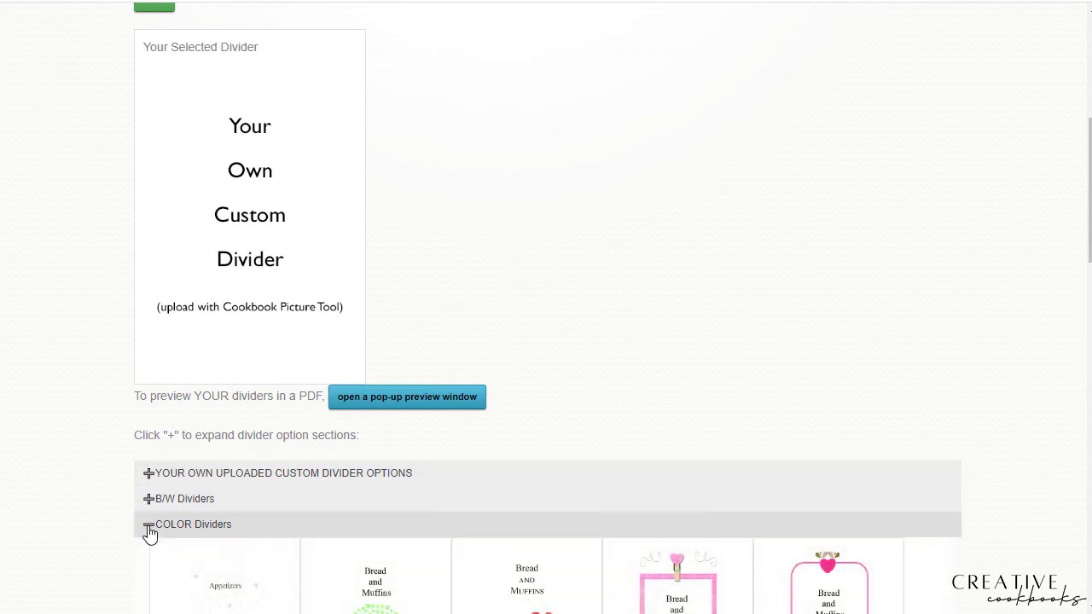
pyautogui.scroll(-3, 149, 529)
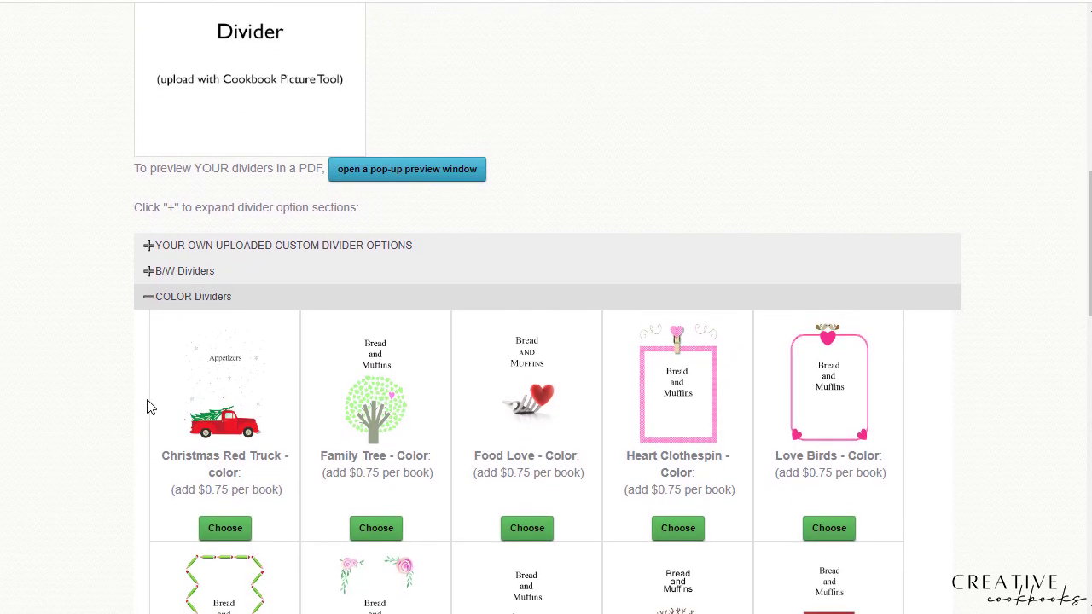
pyautogui.scroll(-1, 147, 405)
pyautogui.scroll(-2, 146, 404)
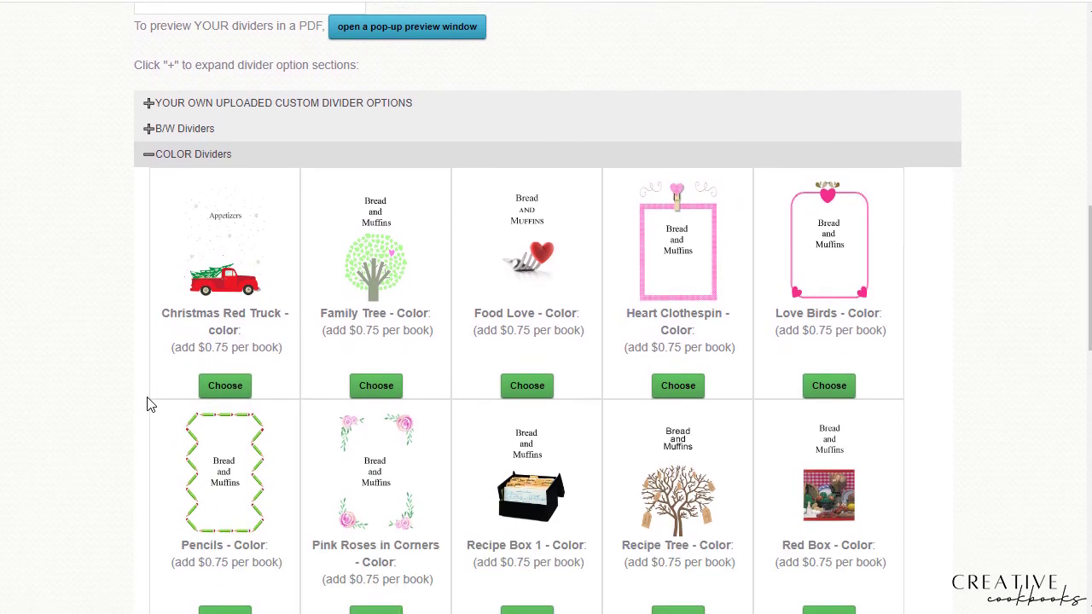
pyautogui.scroll(-3, 147, 404)
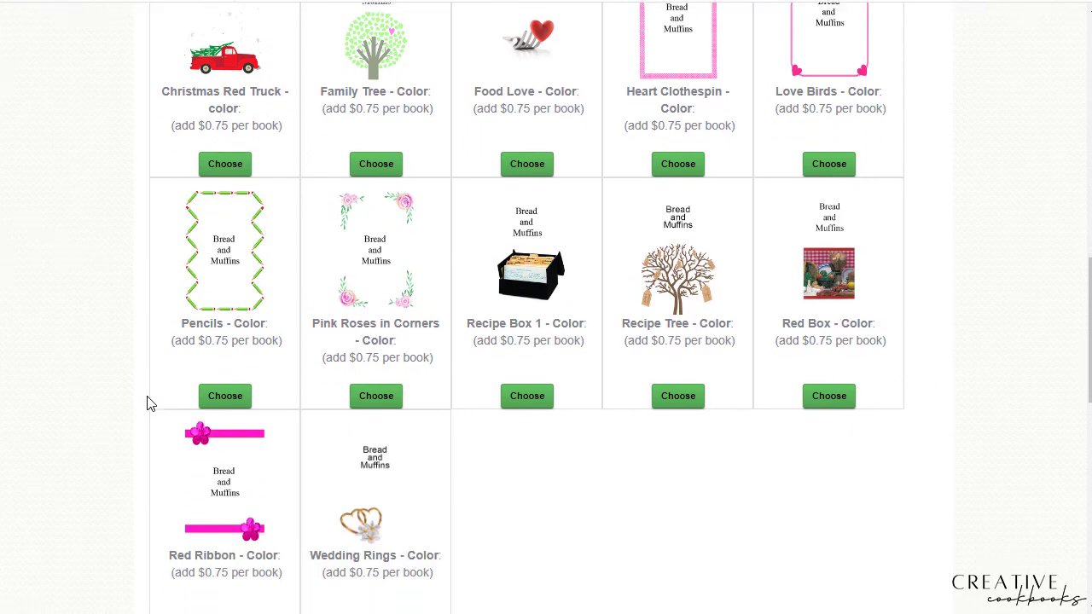
pyautogui.scroll(-1, 553, 378)
pyautogui.scroll(2, 512, 377)
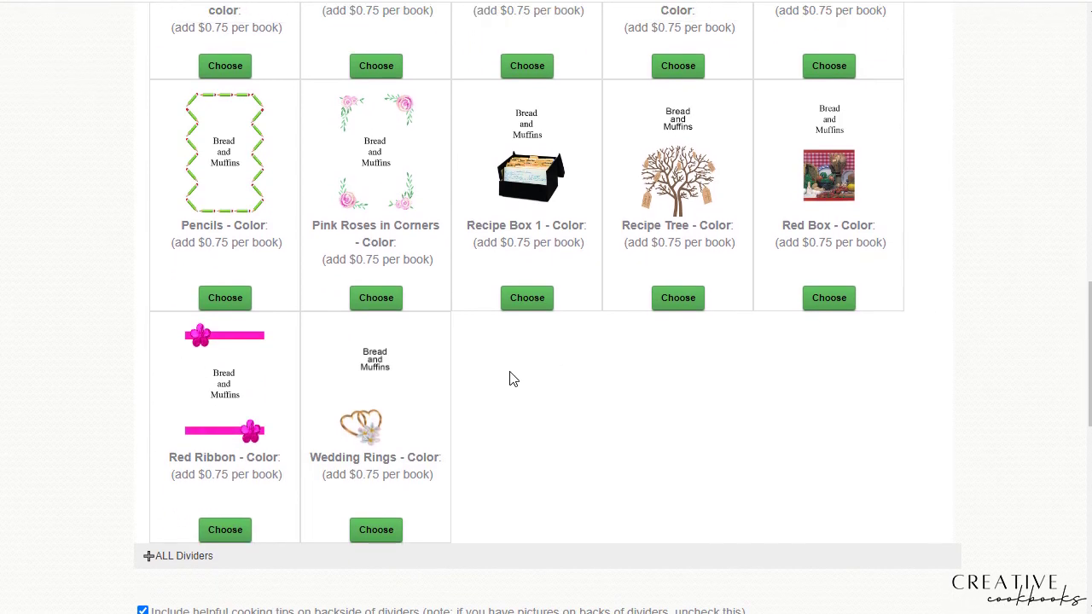
pyautogui.scroll(4, 367, 354)
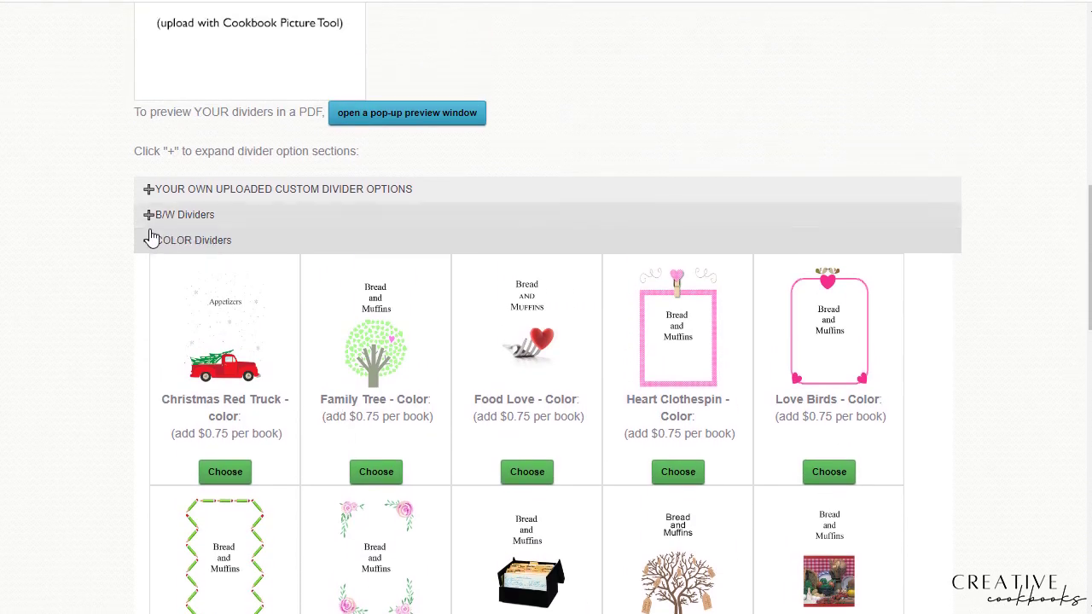
pyautogui.click(148, 242)
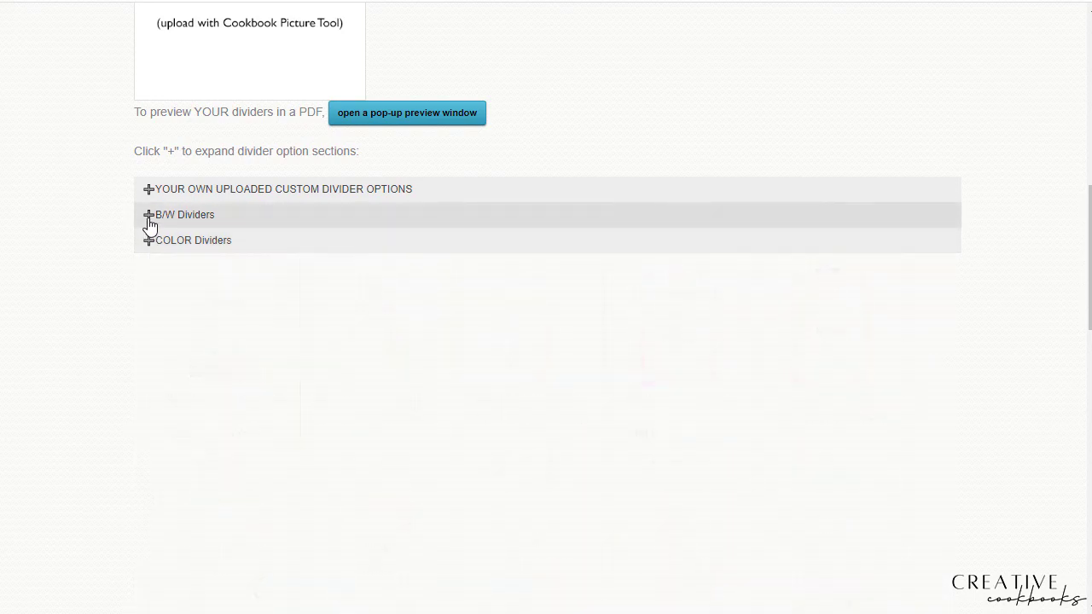
# Look through the black-and-white divider designs, then collapse that section.
pyautogui.click(149, 223)
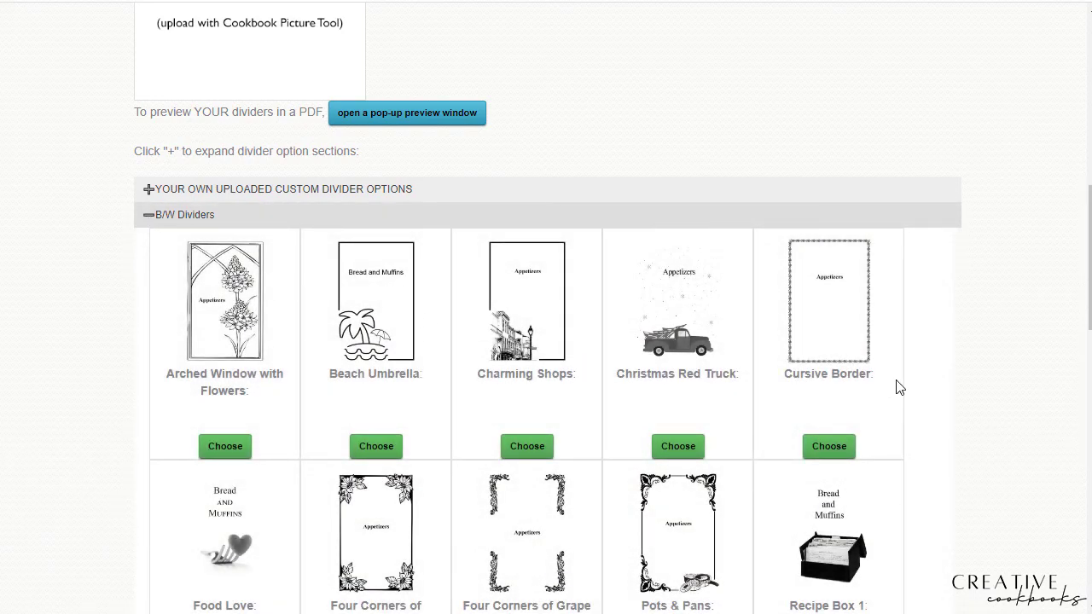
pyautogui.scroll(-1, 896, 385)
pyautogui.scroll(-3, 897, 386)
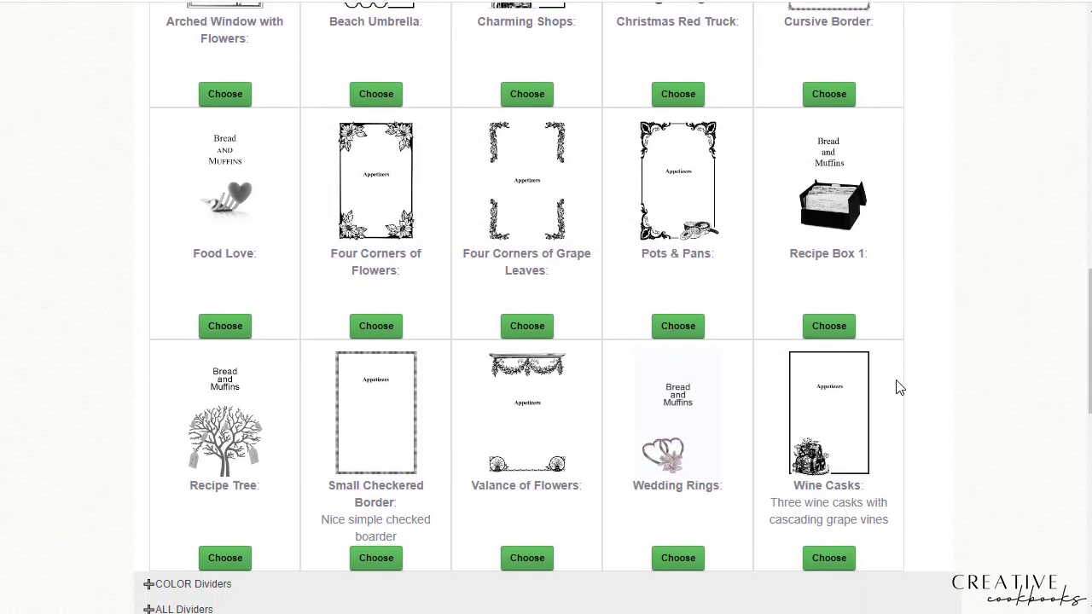
pyautogui.scroll(-1, 897, 386)
pyautogui.scroll(4, 897, 385)
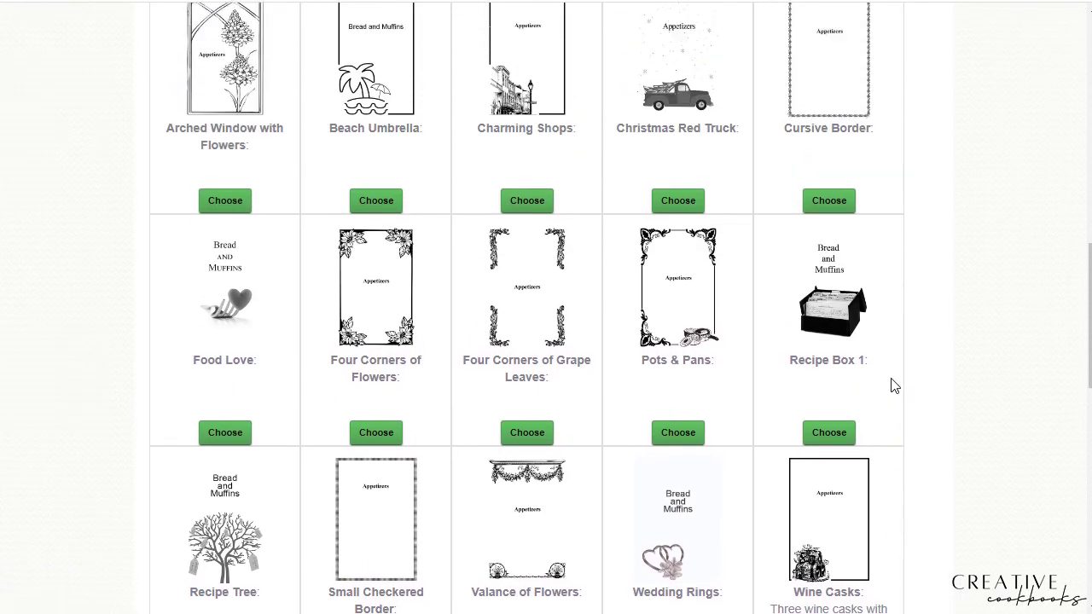
pyautogui.click(148, 134)
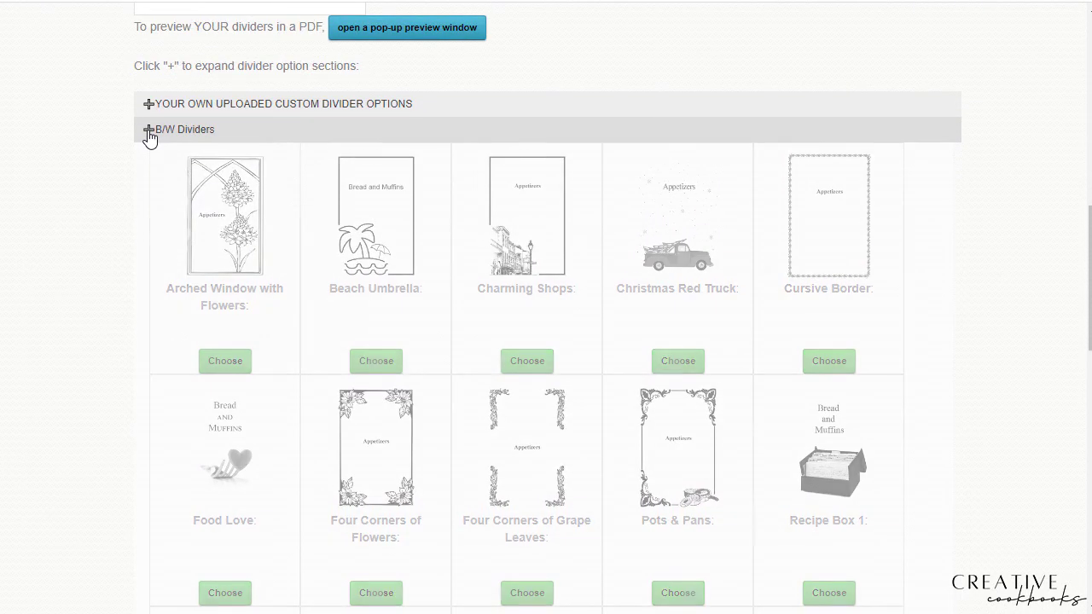
# Look over the combined list of all divider designs, then collapse that section.
pyautogui.click(142, 186)
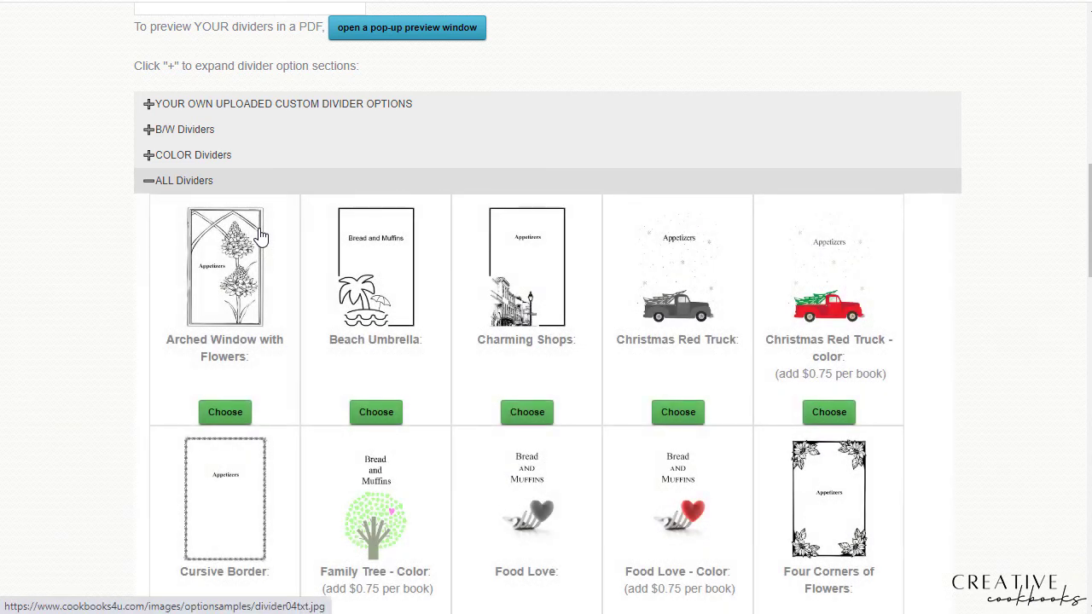
pyautogui.scroll(-3, 307, 269)
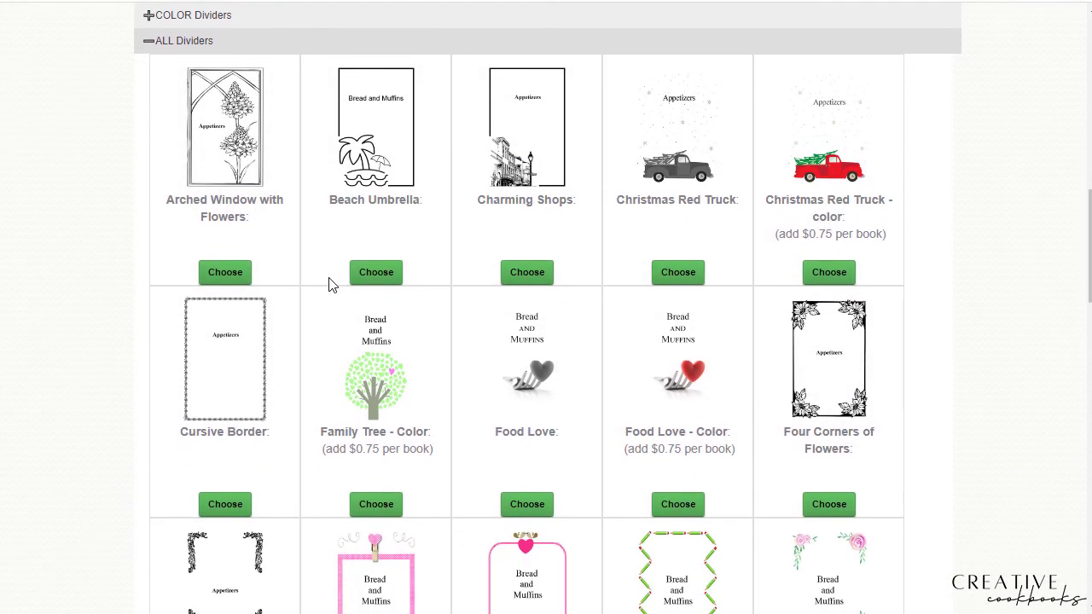
pyautogui.scroll(3, 329, 283)
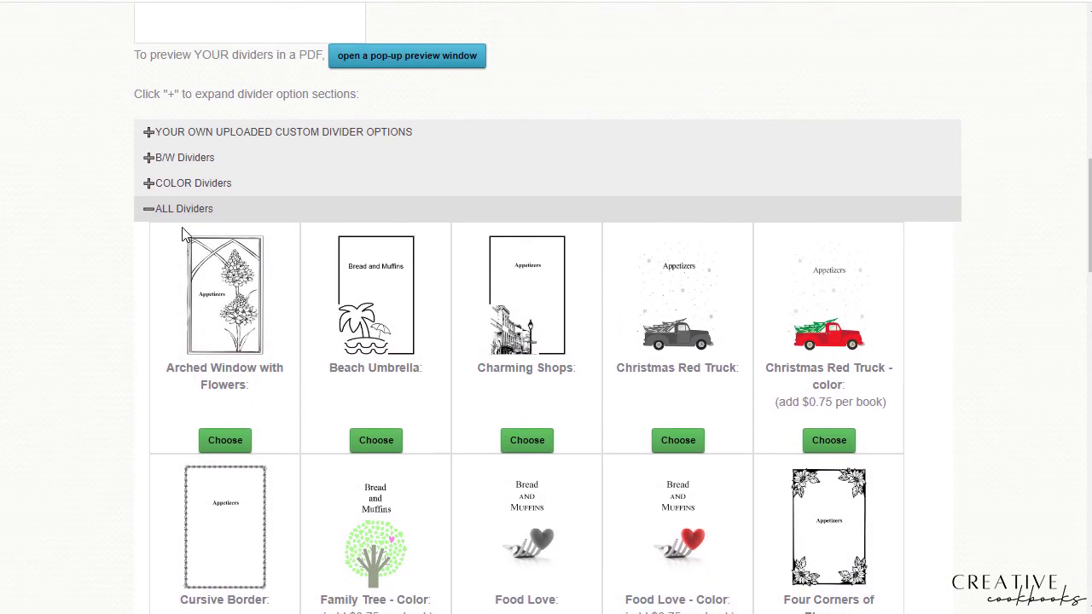
pyautogui.click(150, 210)
# Choose the Custom Divider from the uploaded custom divider options and save the divider settings.
pyautogui.click(149, 134)
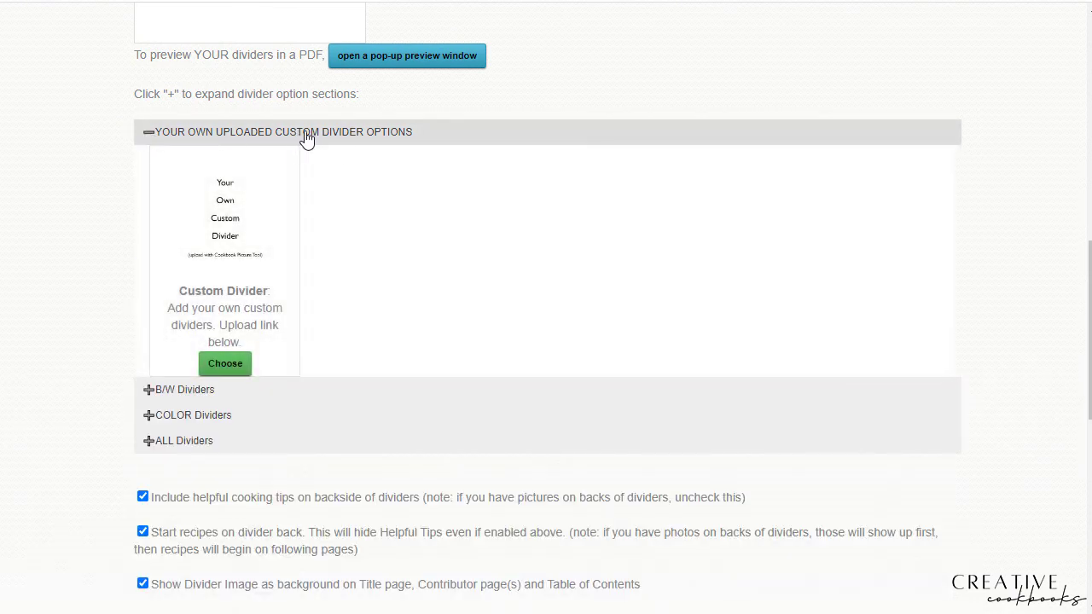
pyautogui.click(218, 377)
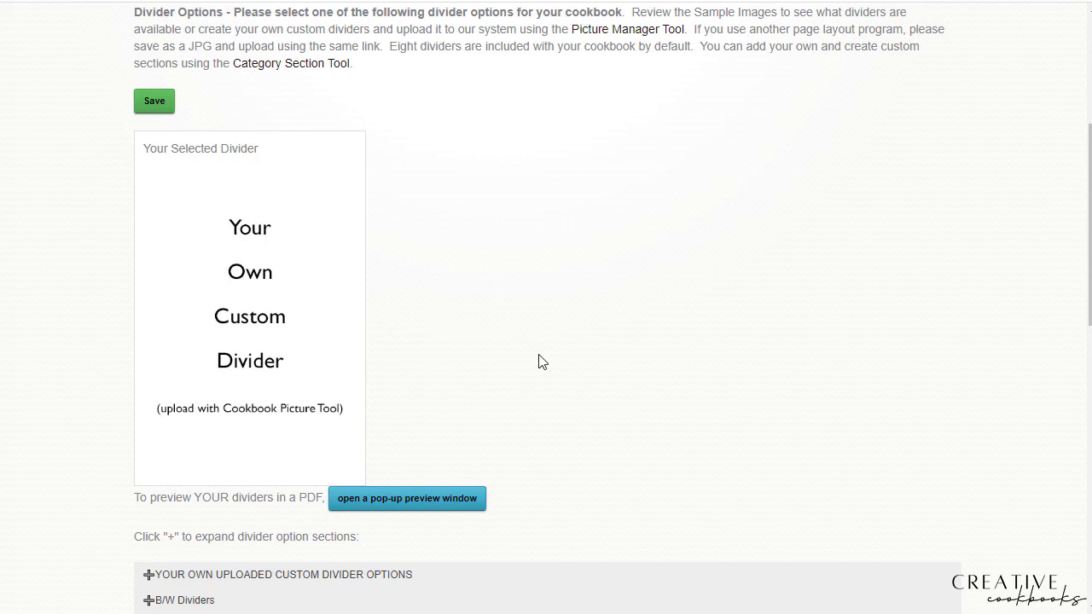
pyautogui.scroll(-3, 547, 339)
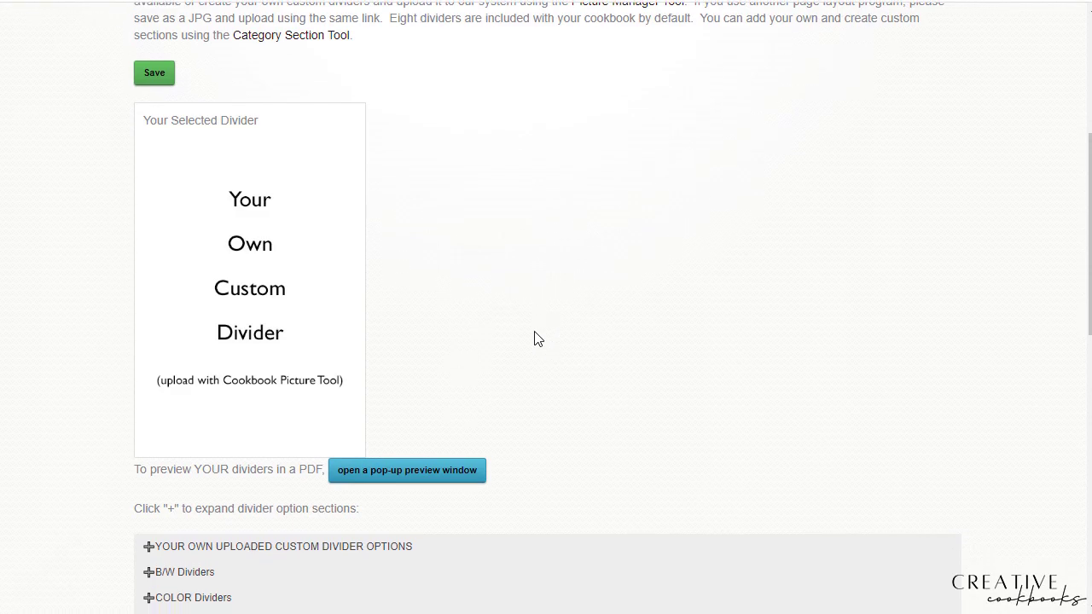
pyautogui.scroll(-2, 507, 321)
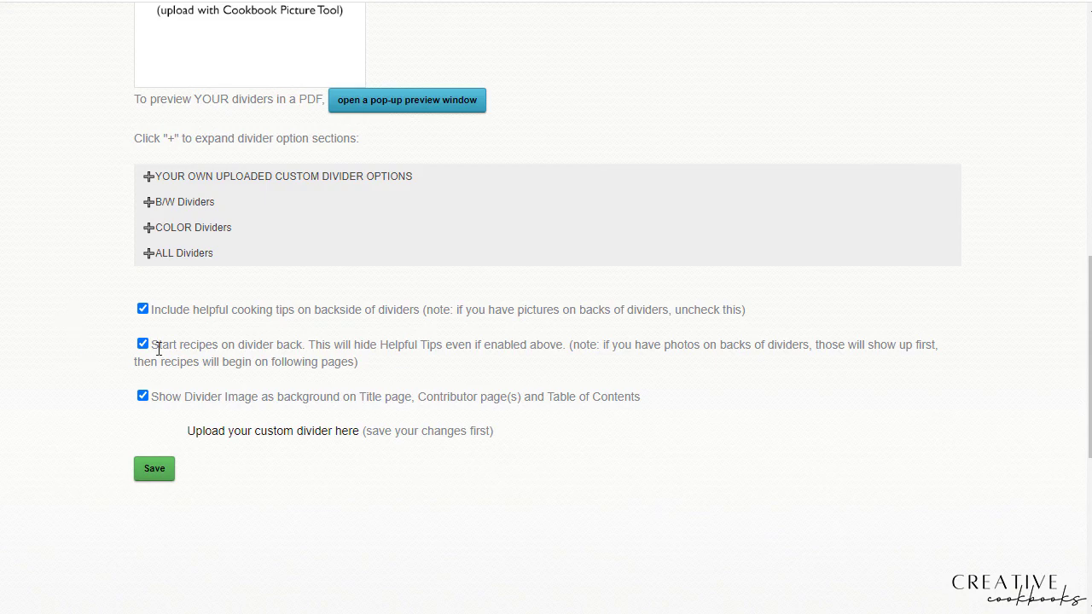
pyautogui.click(153, 472)
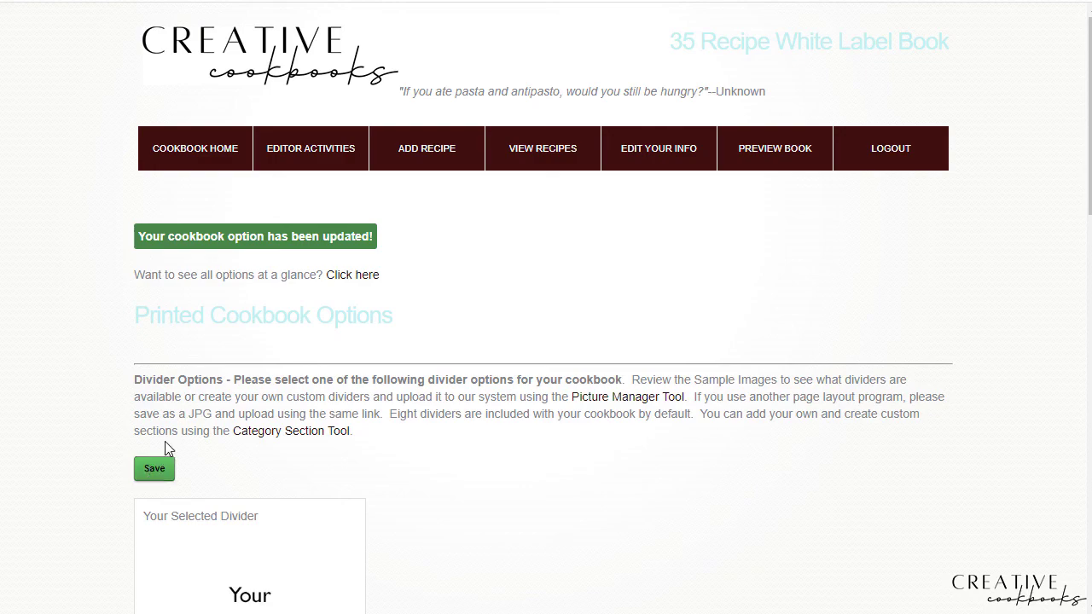
# Return to the cookbook home page and open the photo manager from the Layout & Design section.
pyautogui.click(177, 167)
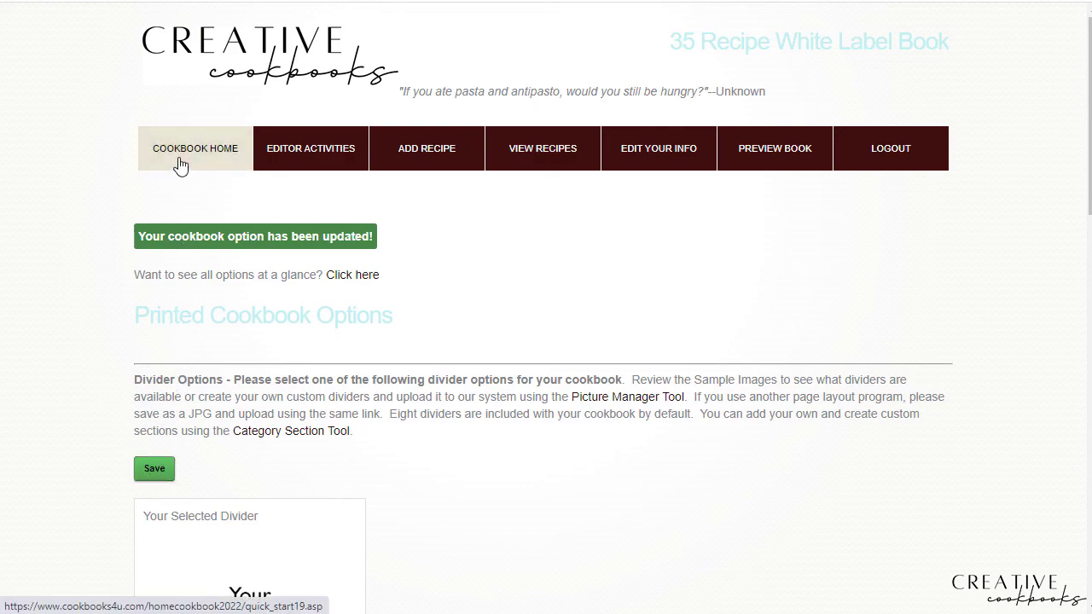
pyautogui.scroll(-3, 538, 383)
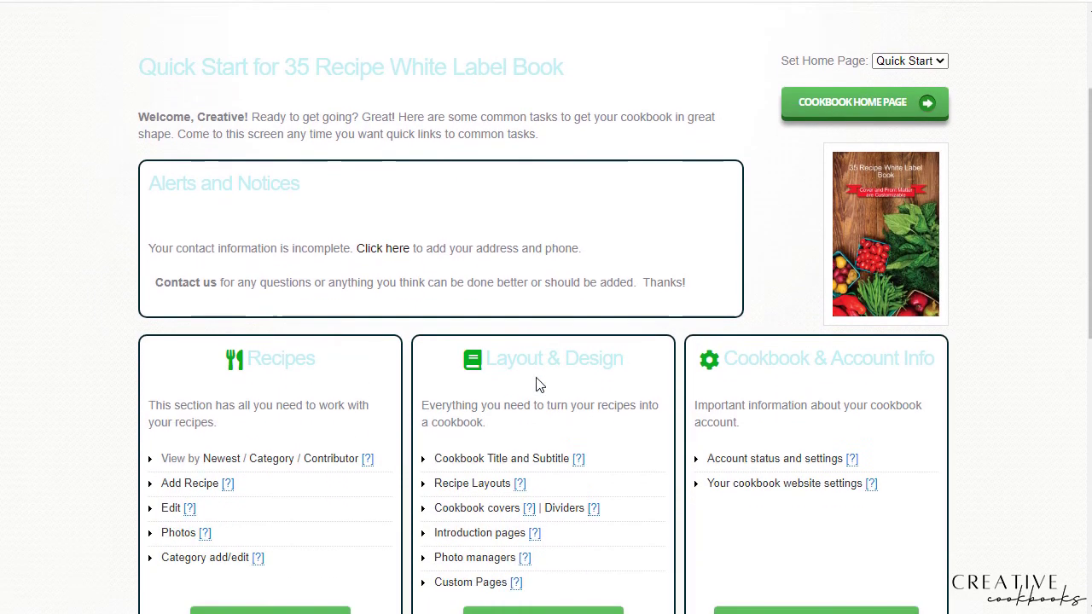
pyautogui.scroll(-1, 579, 335)
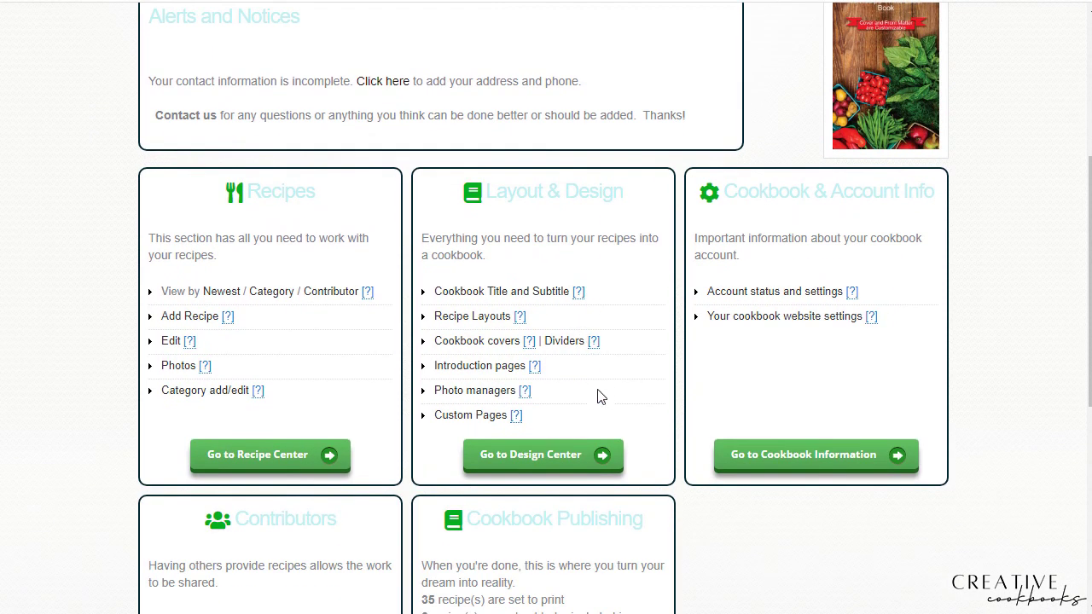
pyautogui.click(486, 393)
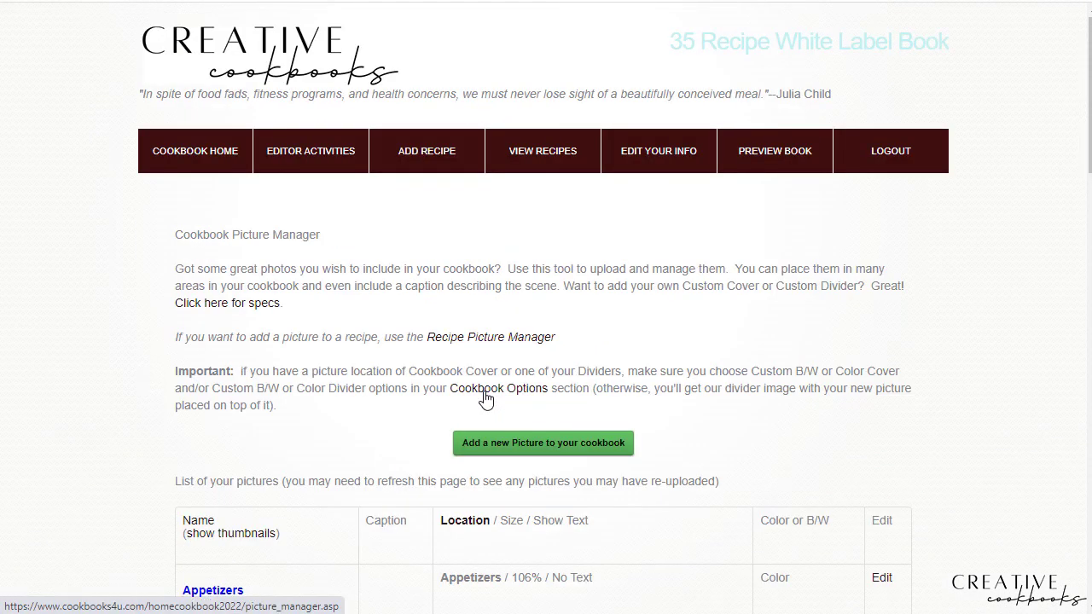
# Look over the list of cookbook pictures and open the form for adding a new picture.
pyautogui.scroll(-2, 94, 412)
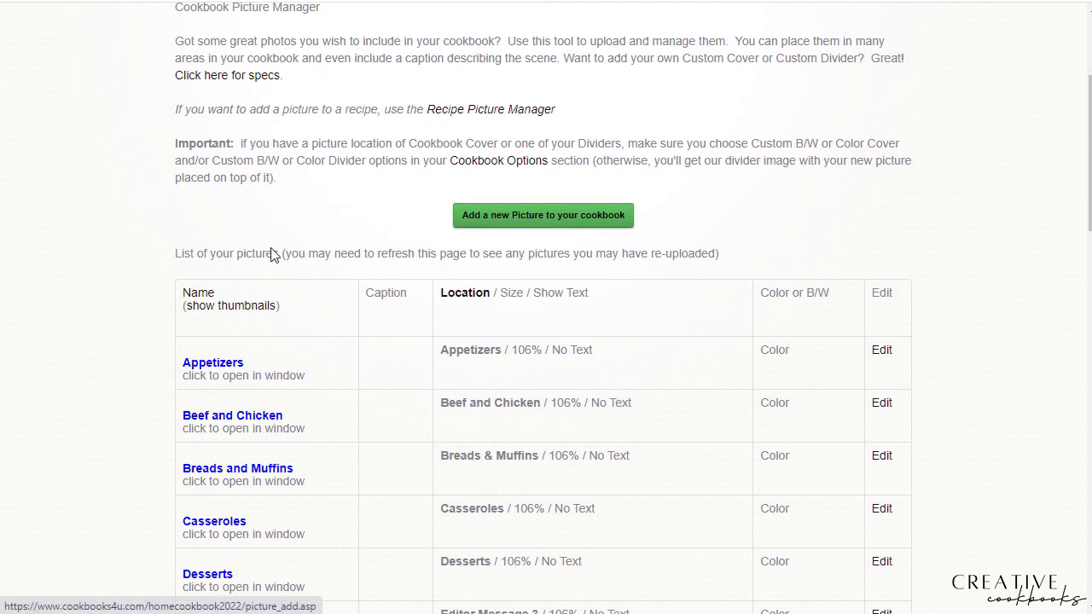
pyautogui.scroll(-1, 96, 307)
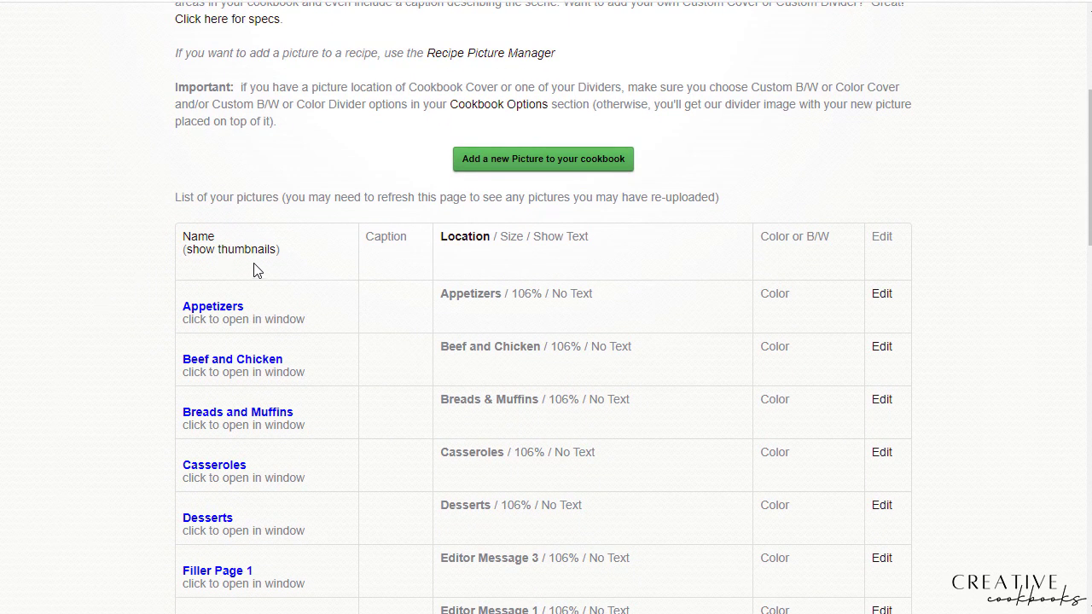
pyautogui.click(532, 160)
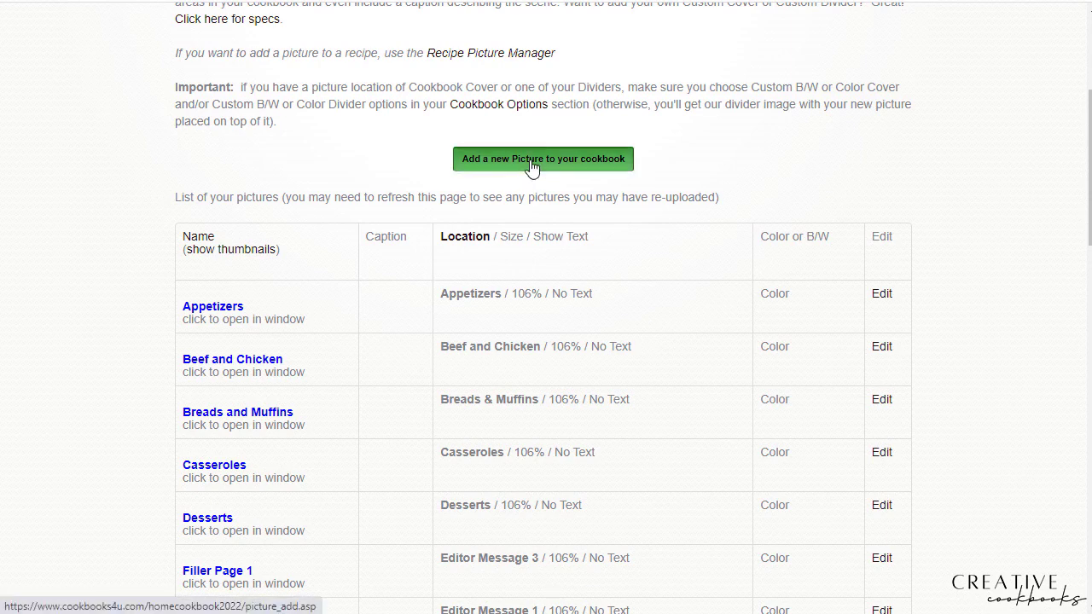
pyautogui.moveTo(532, 175)
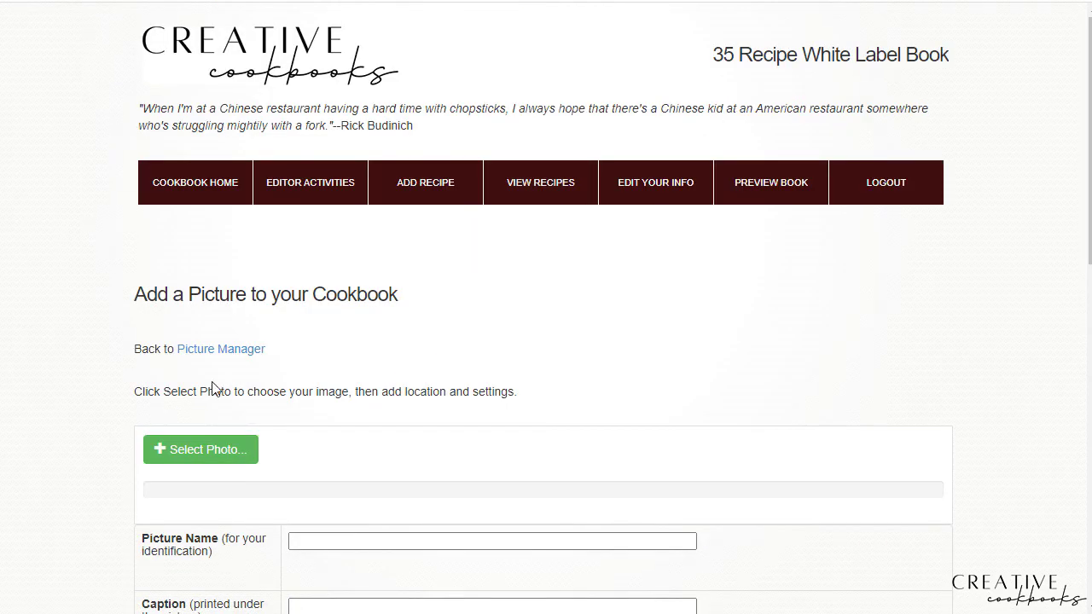
# Set the new picture's location to Custom Divider: Pork and Lamb.
pyautogui.scroll(-3, 205, 384)
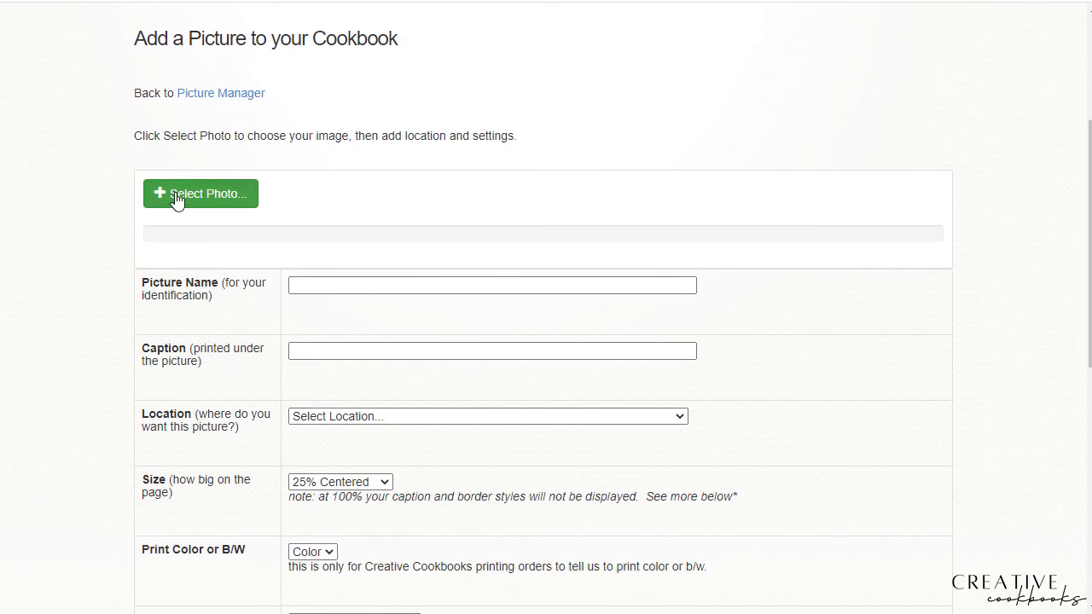
pyautogui.click(321, 284)
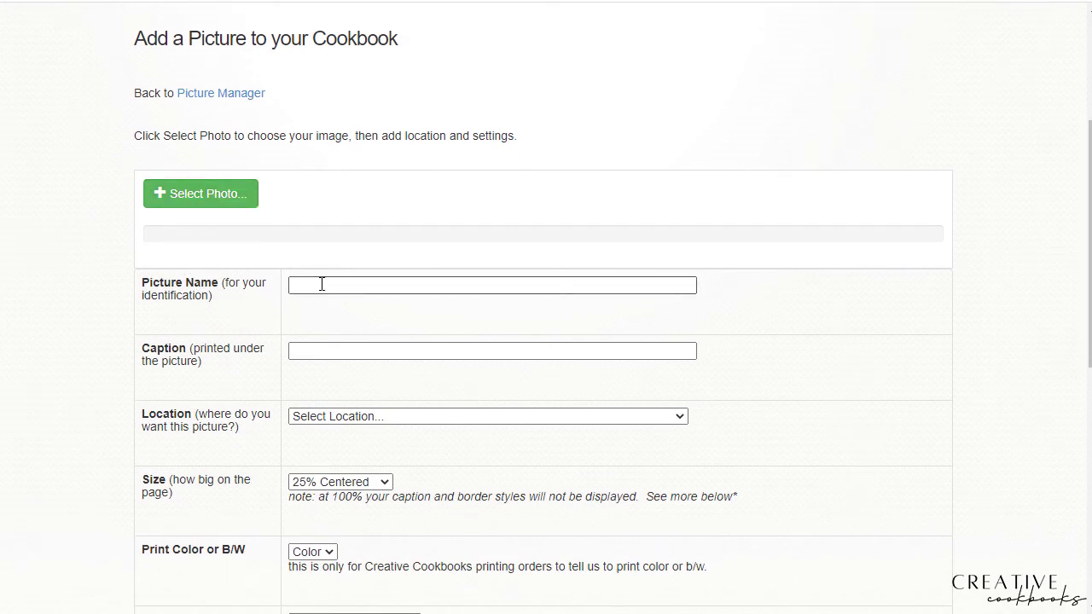
pyautogui.click(325, 421)
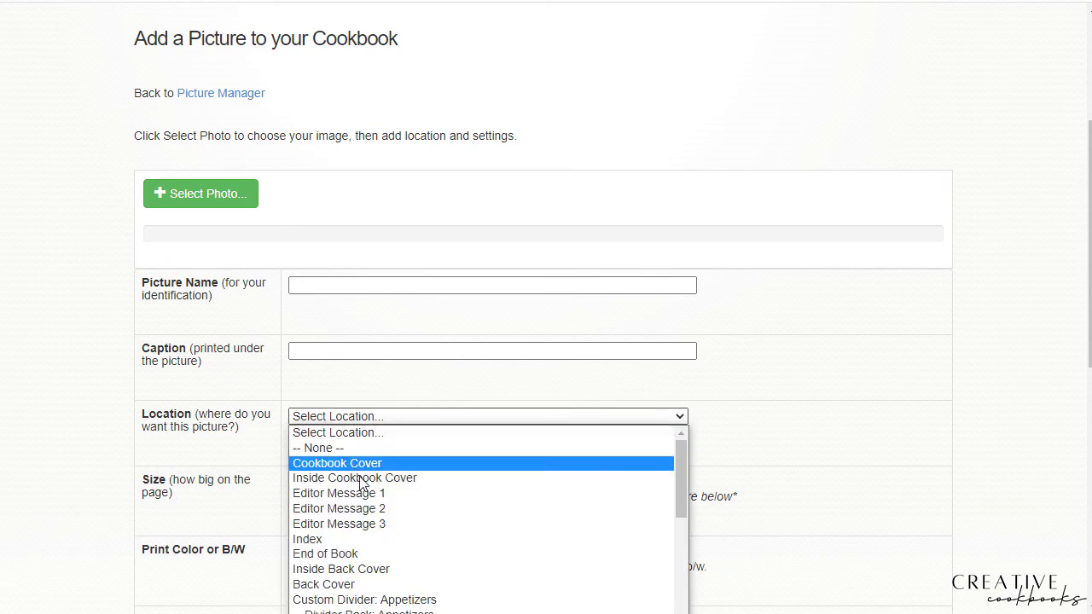
pyautogui.scroll(-1, 417, 591)
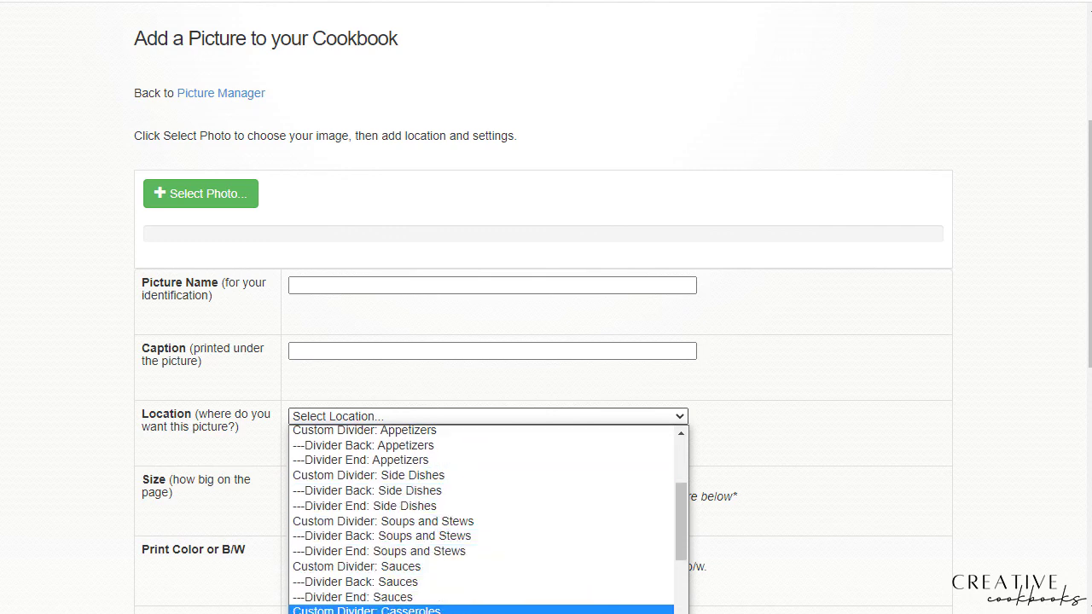
pyautogui.scroll(-3, 397, 589)
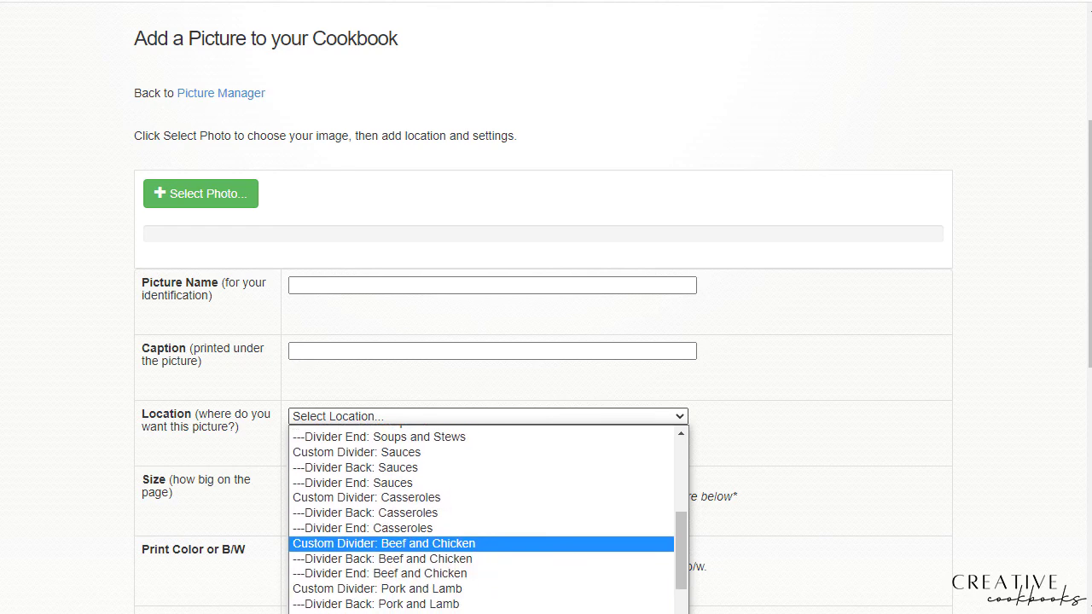
pyautogui.click(395, 598)
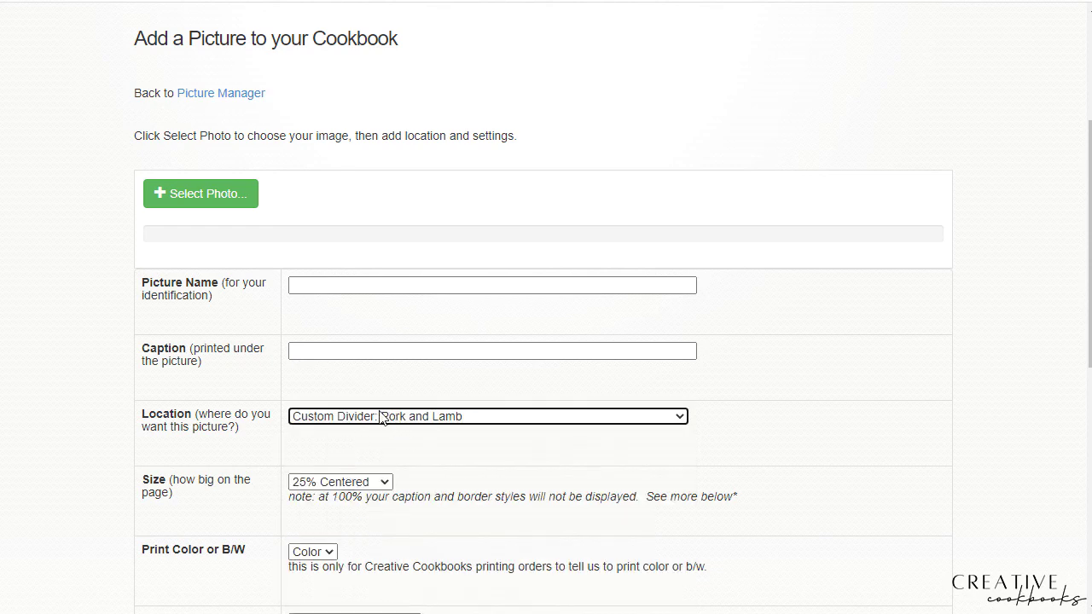
# Review the picture's print color, border and cover/divider text options, keeping "Yes, show Cover/Divider Text" selected.
pyautogui.scroll(-3, 378, 422)
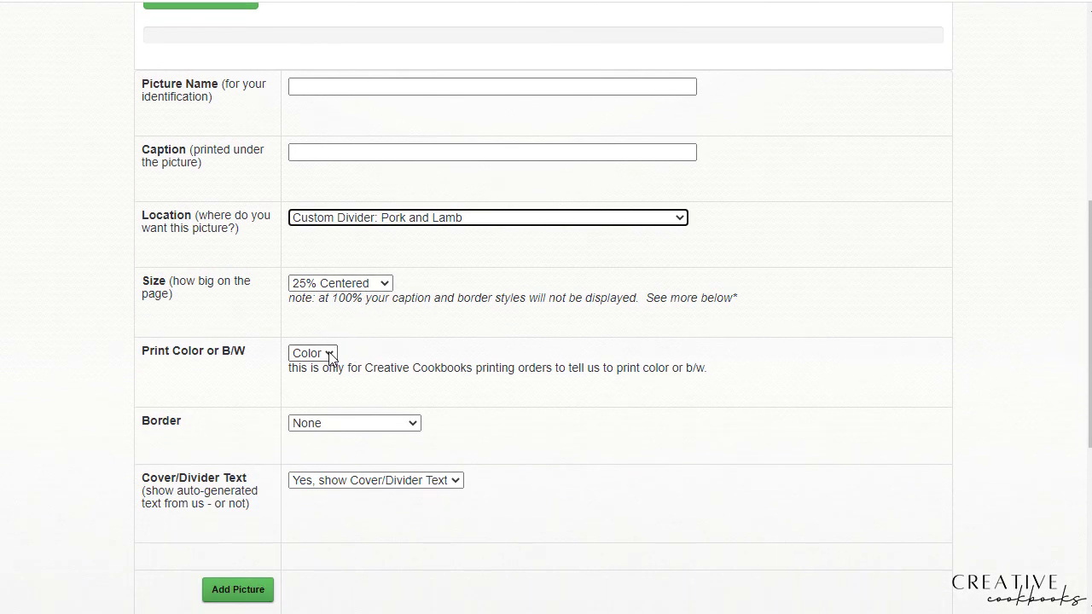
pyautogui.click(328, 353)
pyautogui.click(329, 353)
pyautogui.click(342, 423)
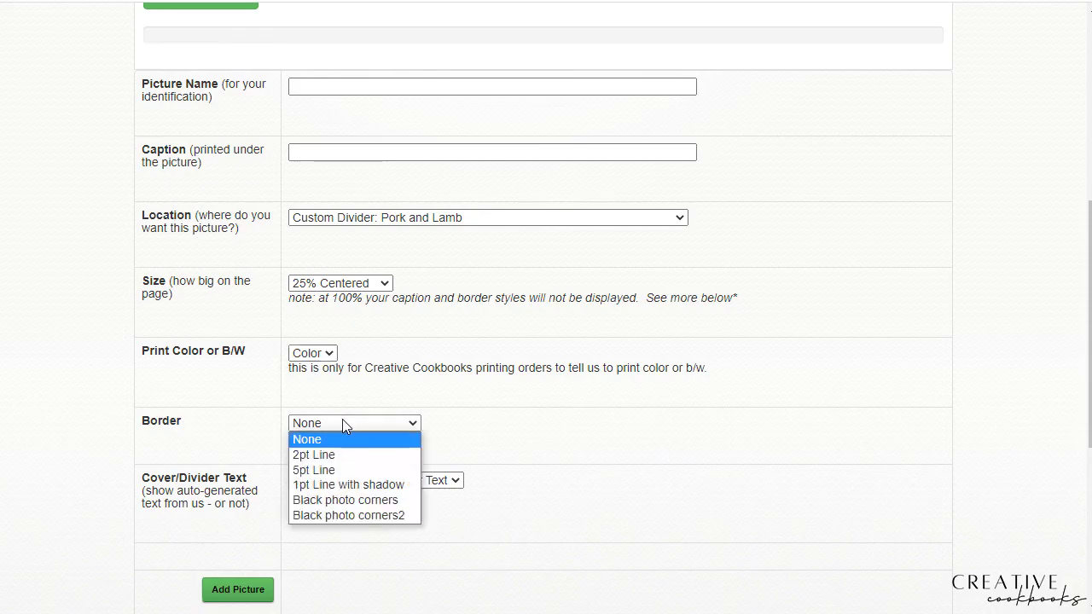
pyautogui.click(342, 424)
pyautogui.click(344, 483)
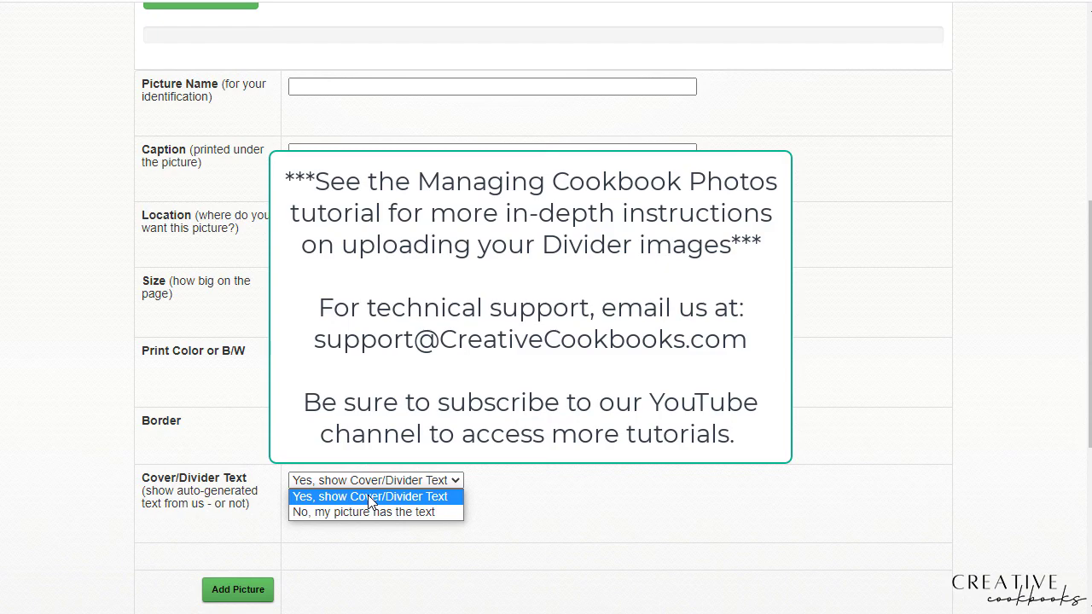
pyautogui.click(369, 497)
pyautogui.scroll(6, 369, 501)
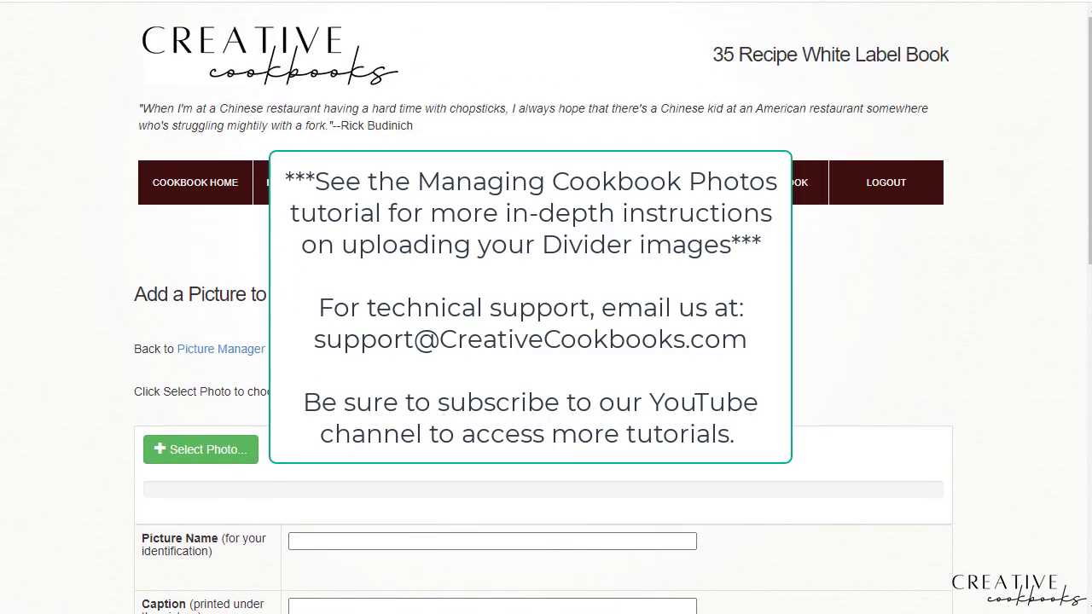